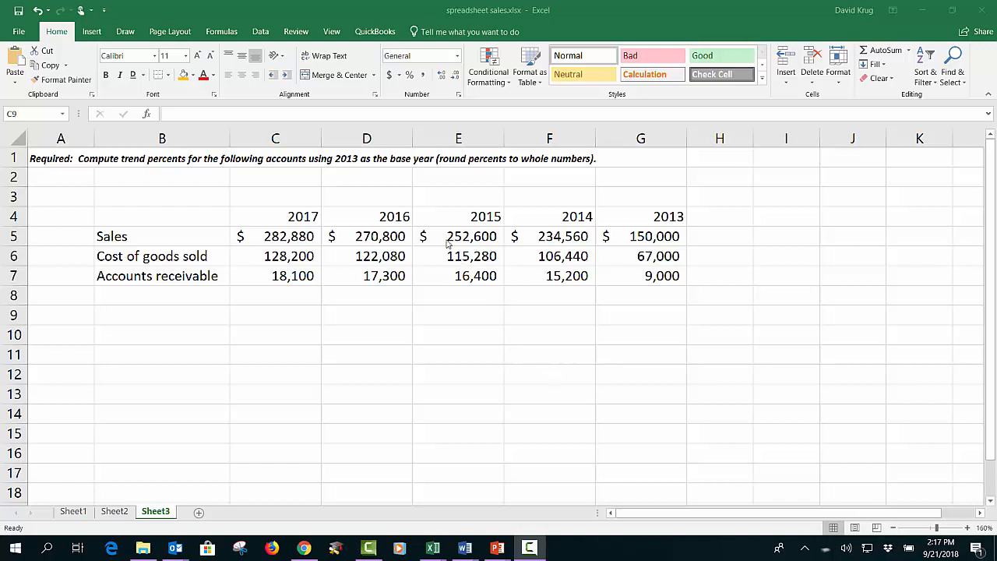
double_click(147, 214)
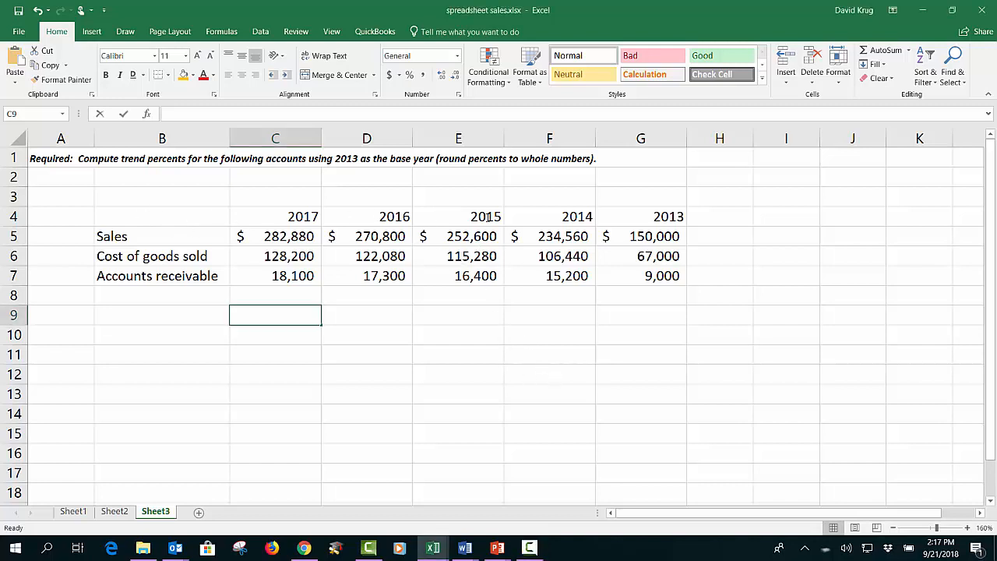
left_click_drag(200, 223, 662, 276)
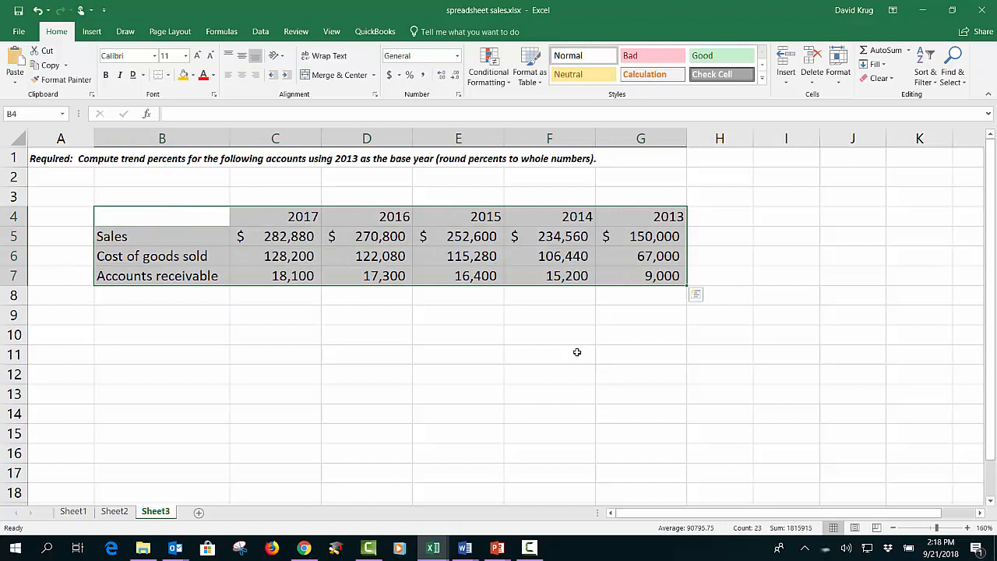
left_click(589, 376)
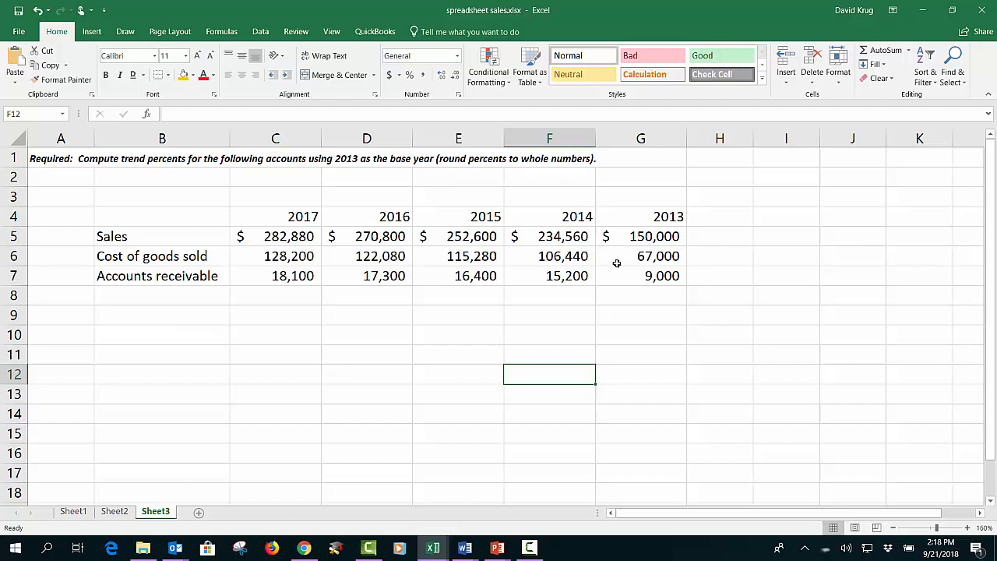
left_click_drag(276, 221, 636, 208)
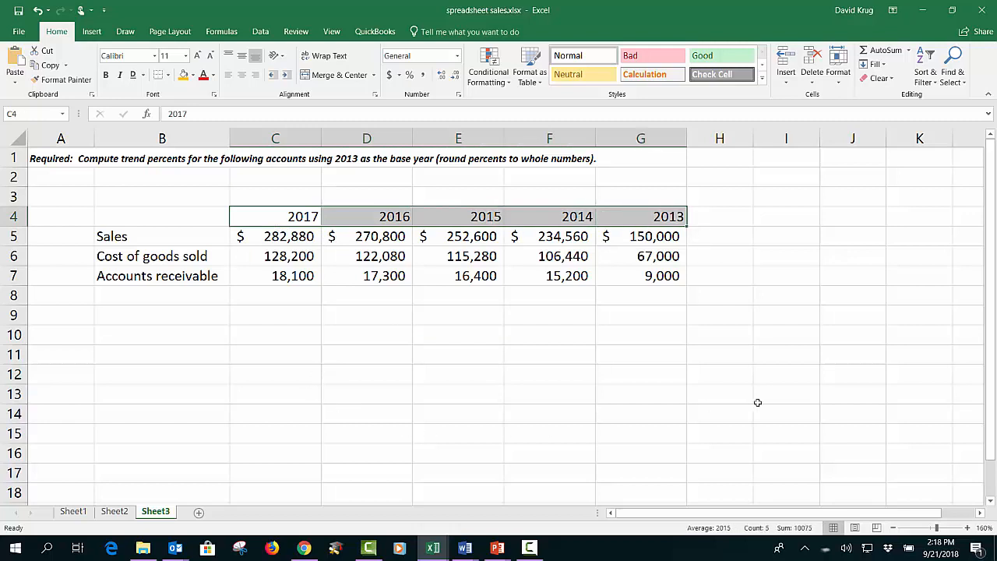
left_click(781, 299)
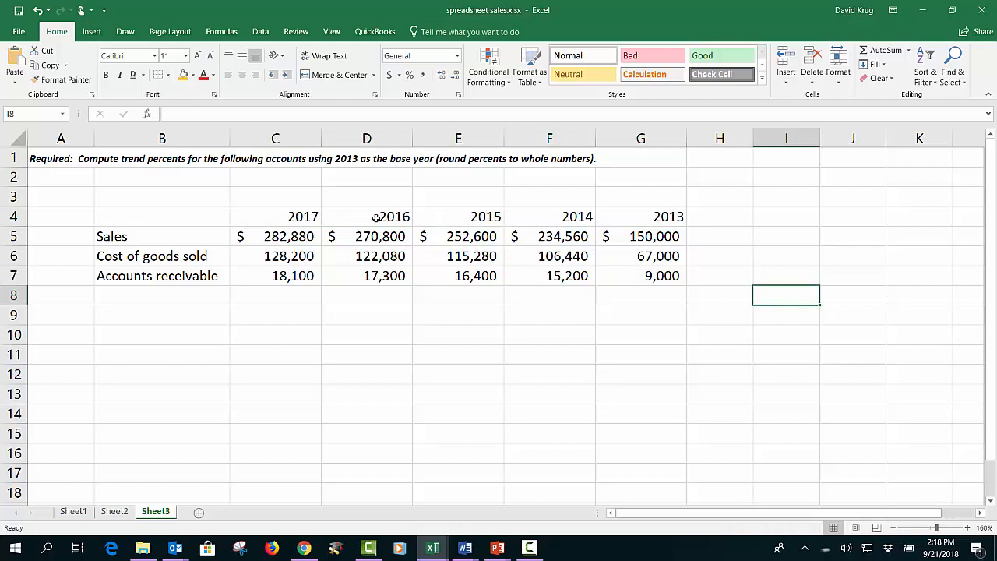
Step: Clear the year headings in C4:G4 above the account figures
left_click_drag(274, 215, 629, 219)
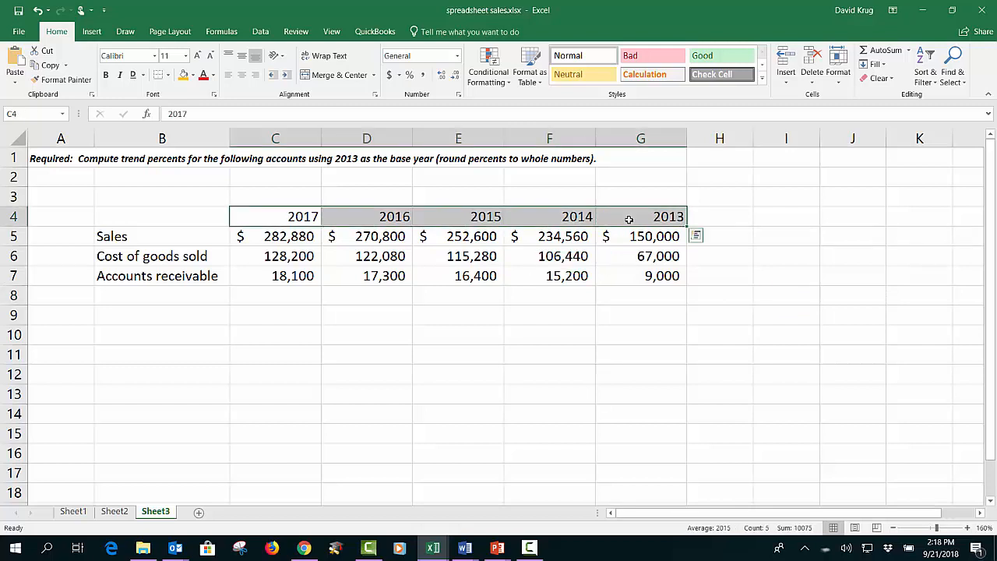
key("Delete")
key("Down")
key("Up")
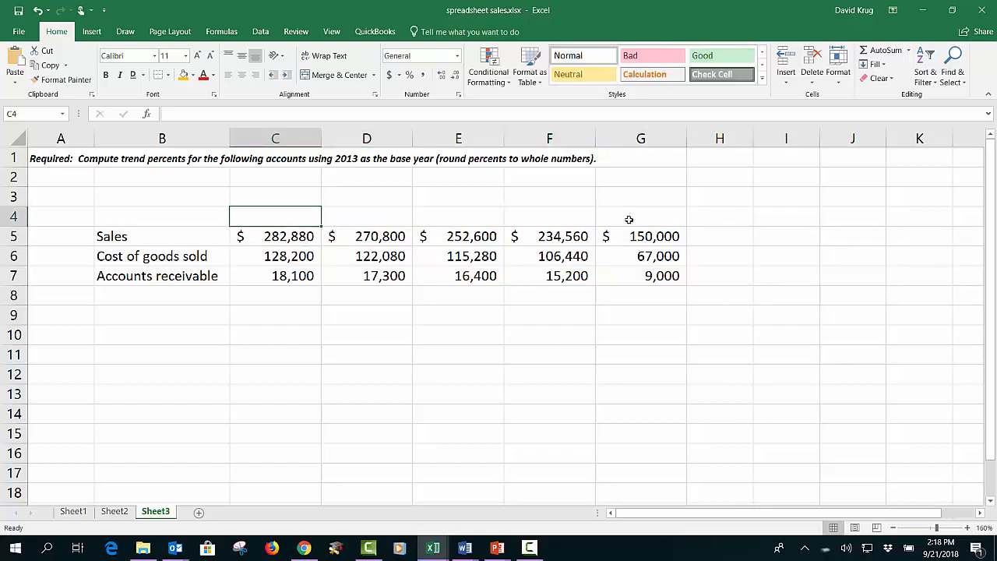
key("F2")
type("2017")
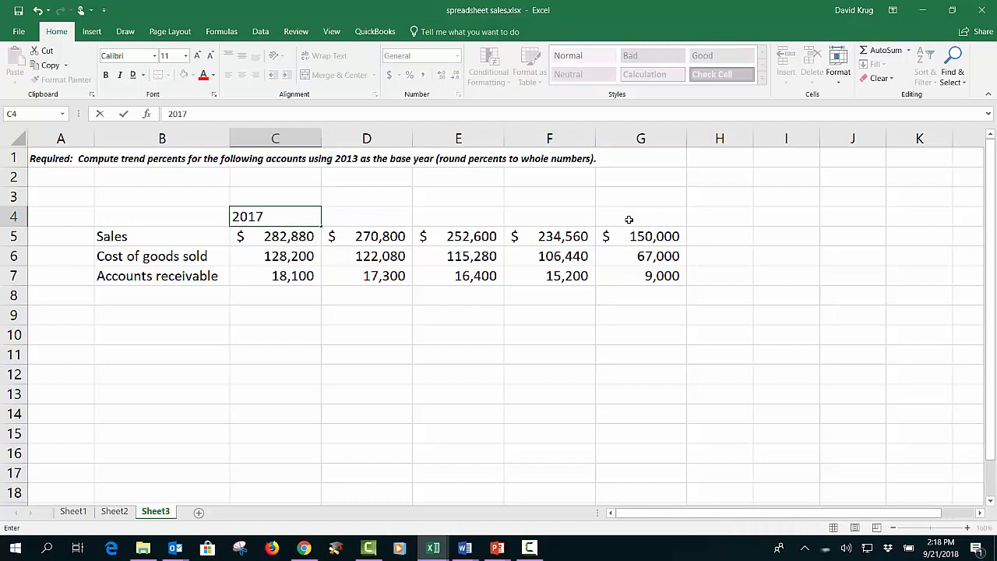
key("Return")
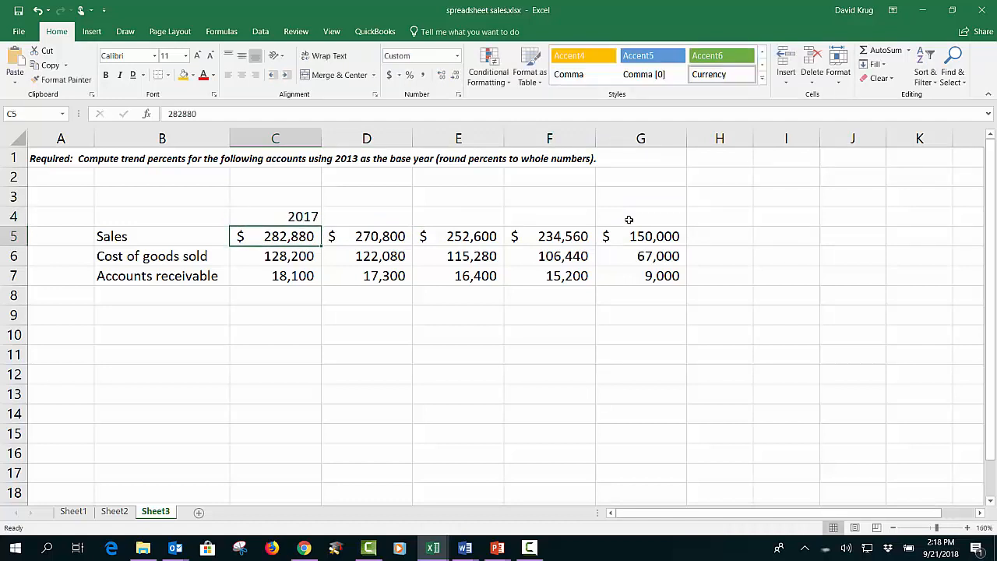
left_click(290, 224)
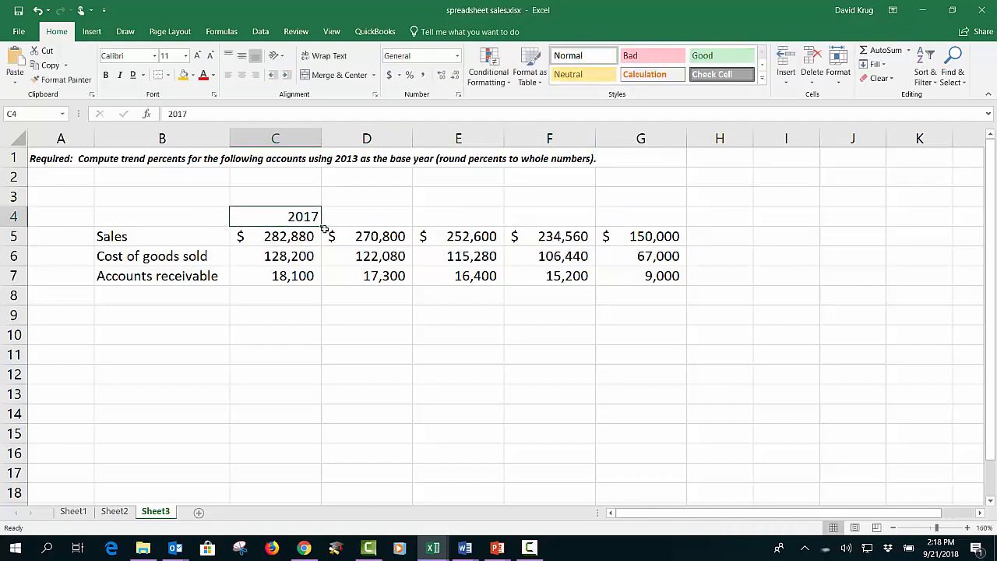
left_click_drag(321, 226, 684, 228)
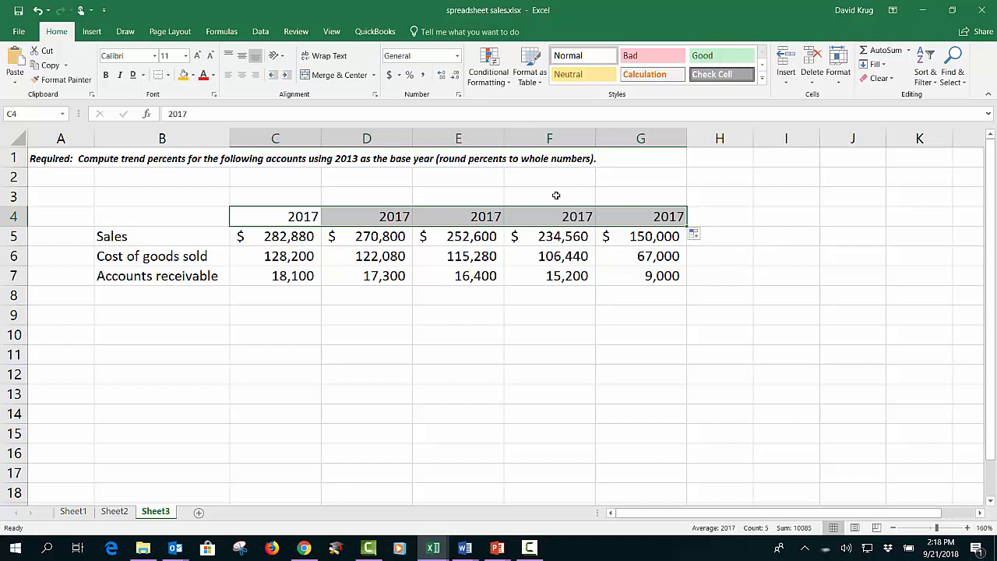
key("Delete")
Step: Enter the year 2017 in C4 and 2016 in D4
key("Down")
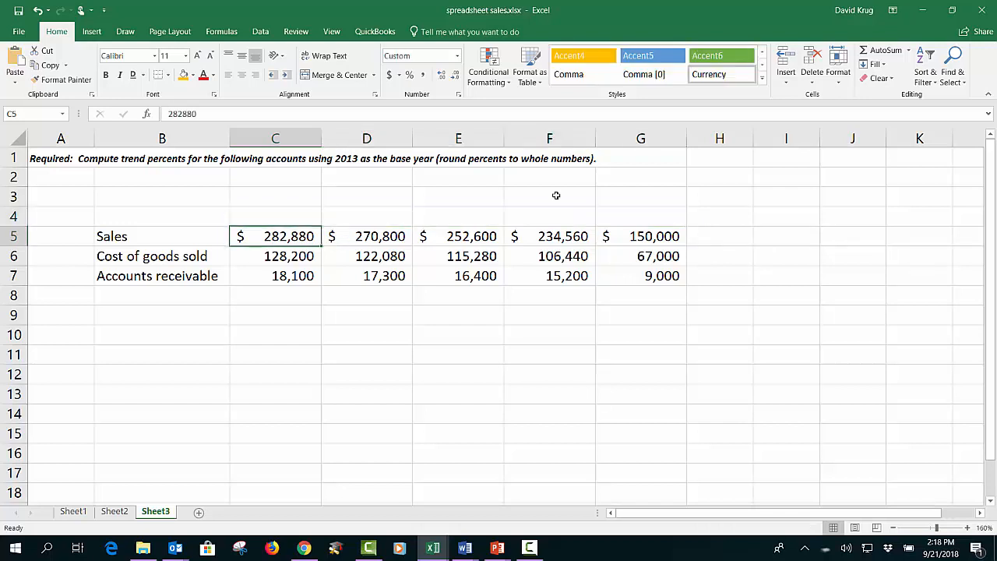
key("Up")
type("2017")
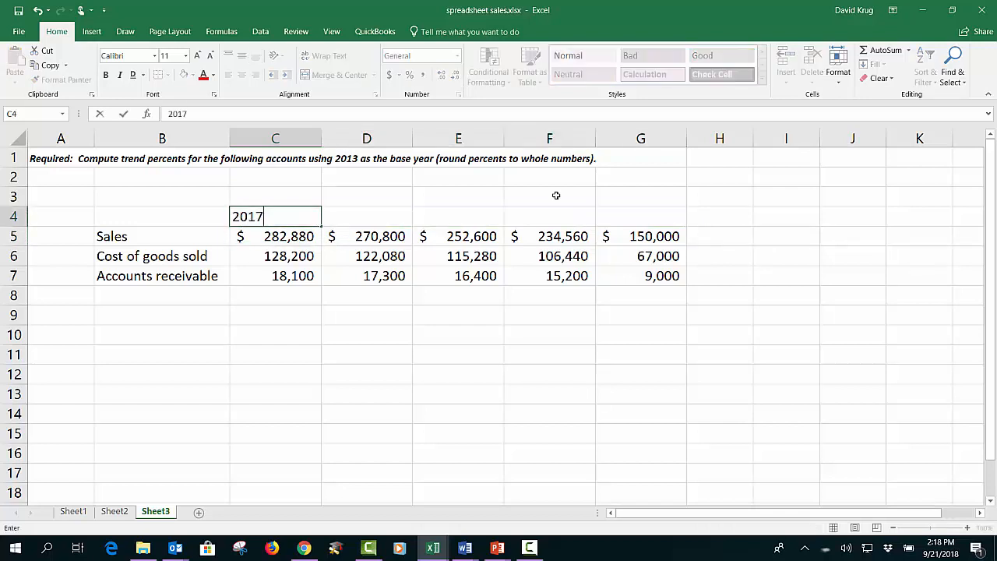
key("Tab")
type("201")
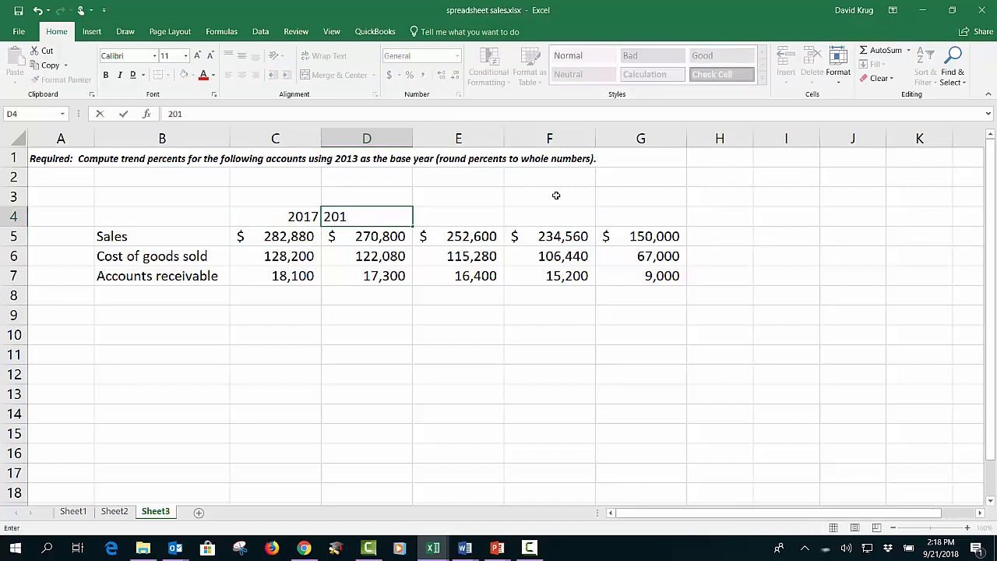
type("6")
key("Return")
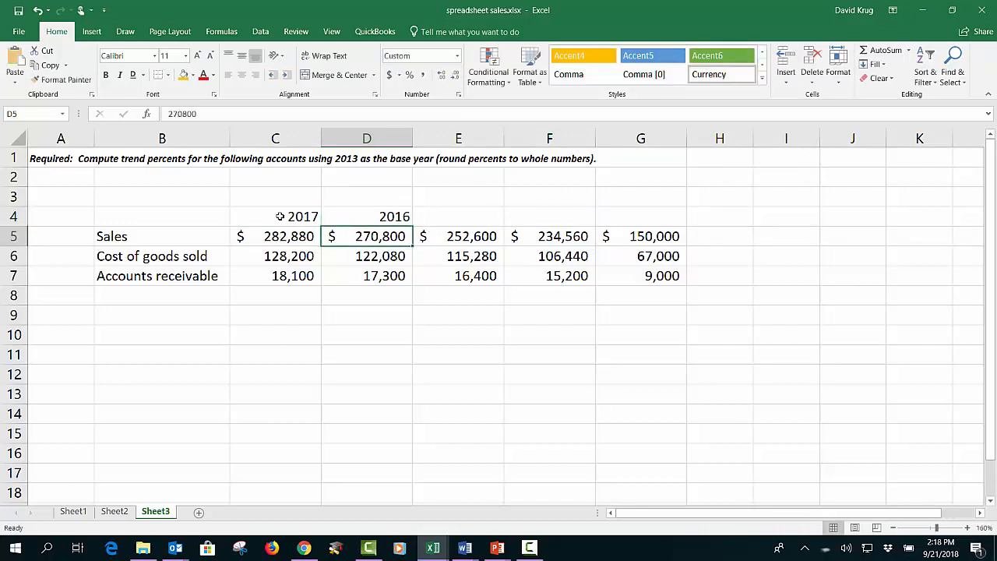
Step: Make the 2017 and 2016 headings bold, centred and underlined
left_click_drag(280, 217, 356, 226)
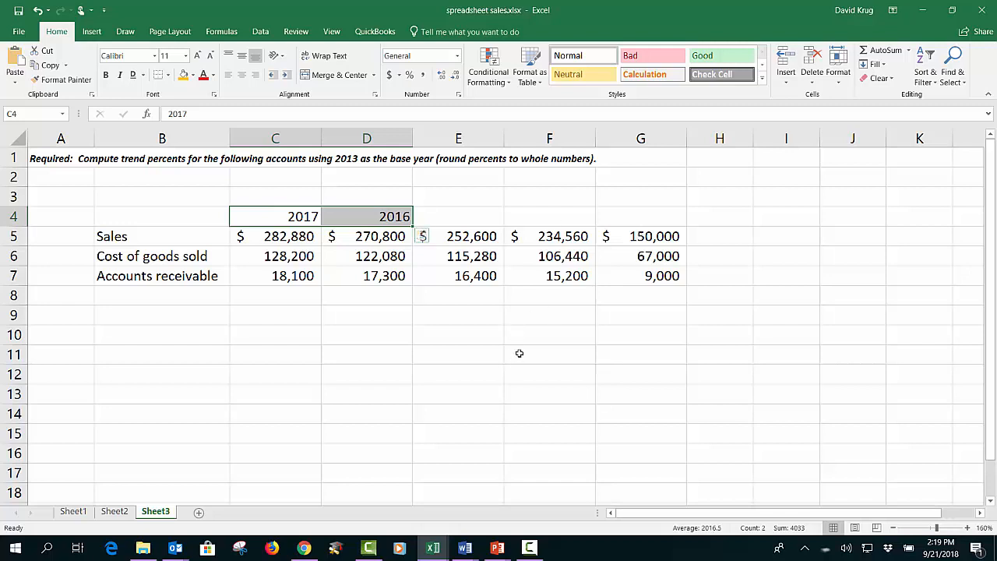
left_click(477, 348)
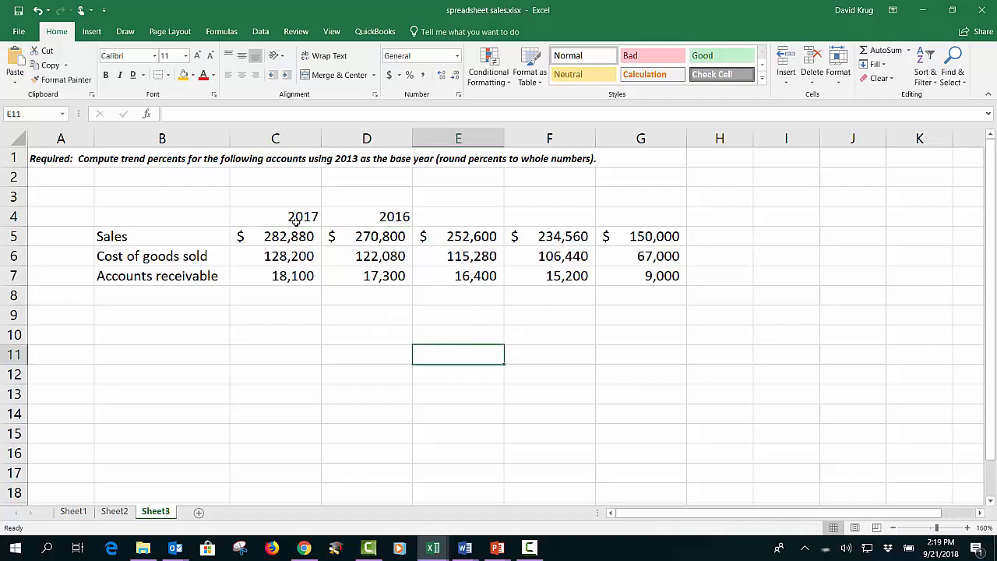
left_click_drag(293, 221, 359, 218)
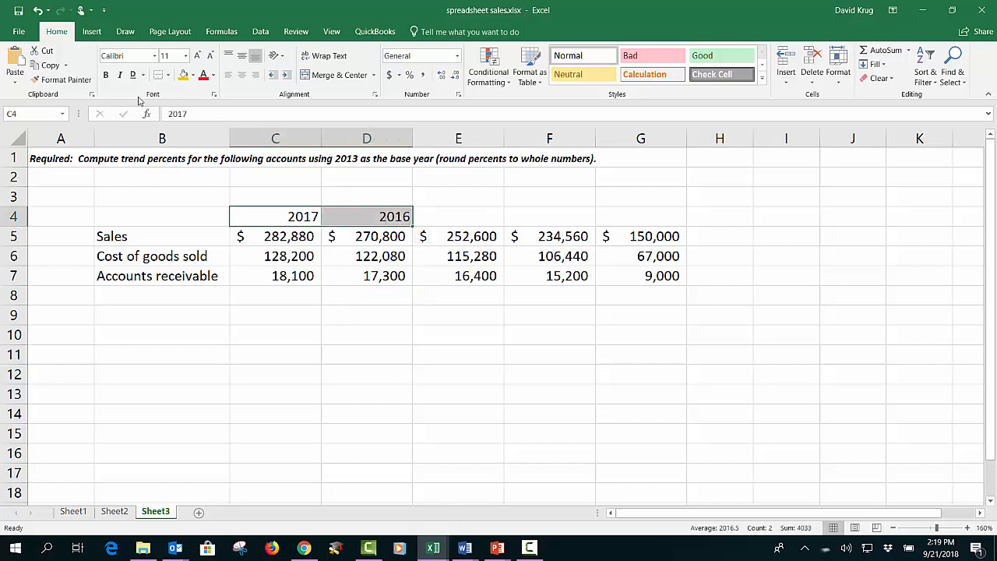
left_click(106, 75)
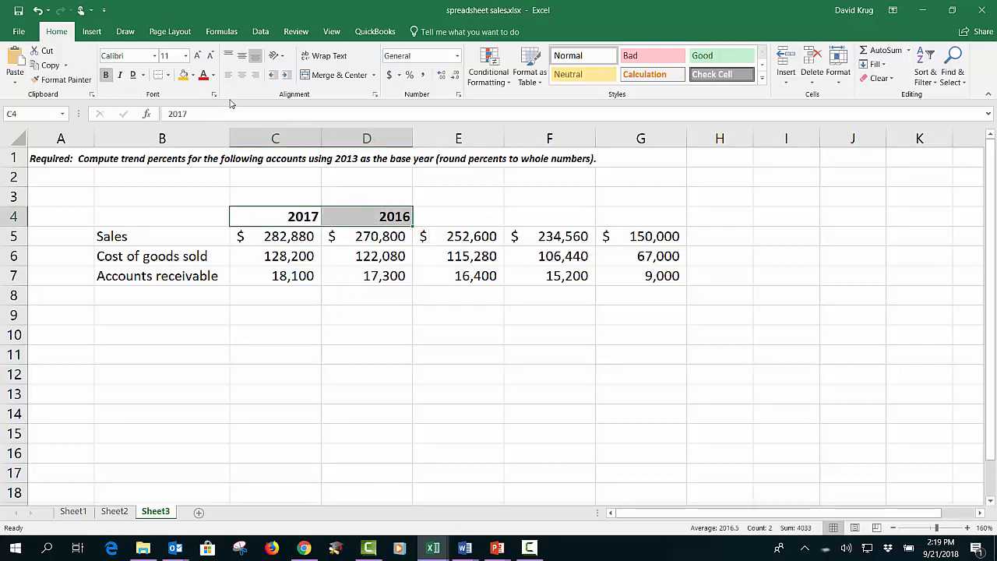
left_click(241, 74)
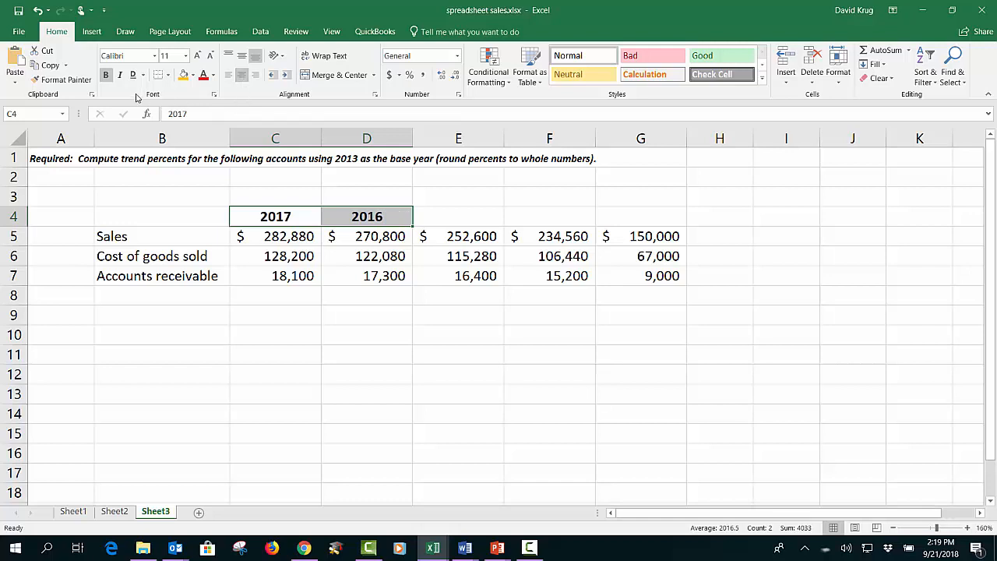
left_click(143, 75)
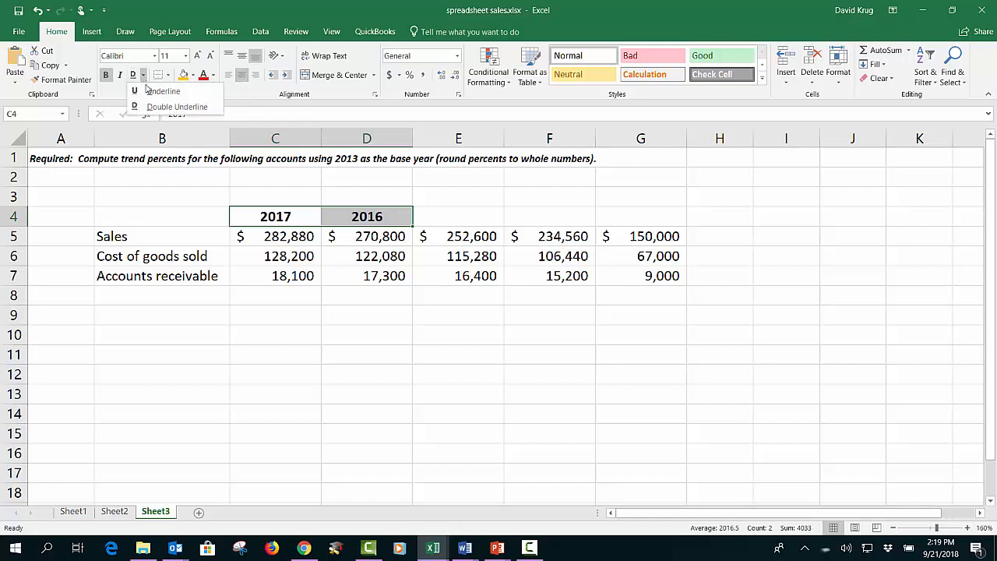
left_click(153, 88)
left_click(406, 389)
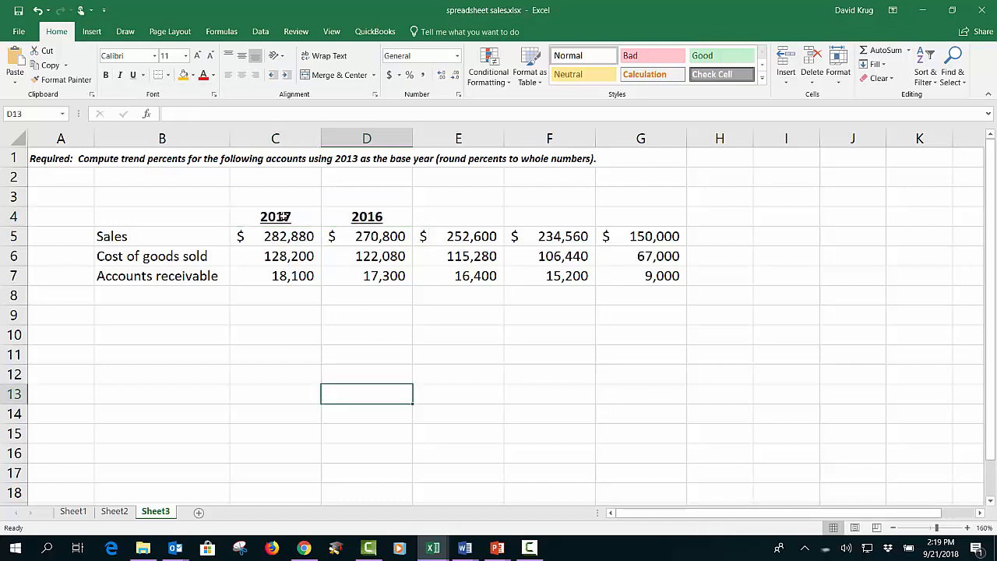
Step: Extend the year series from the 2017 and 2016 headings across to column G
left_click_drag(294, 218, 352, 224)
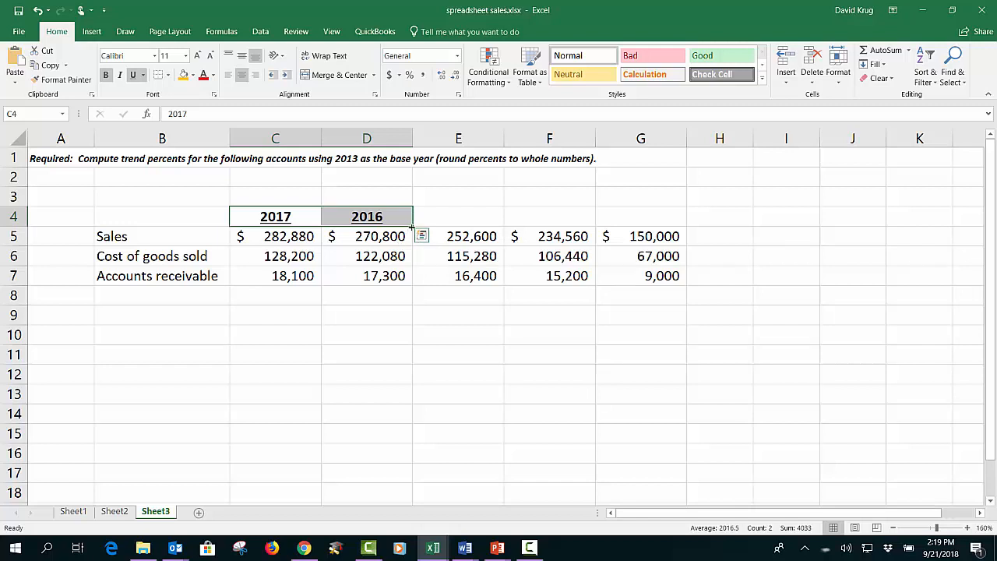
left_click_drag(411, 226, 685, 226)
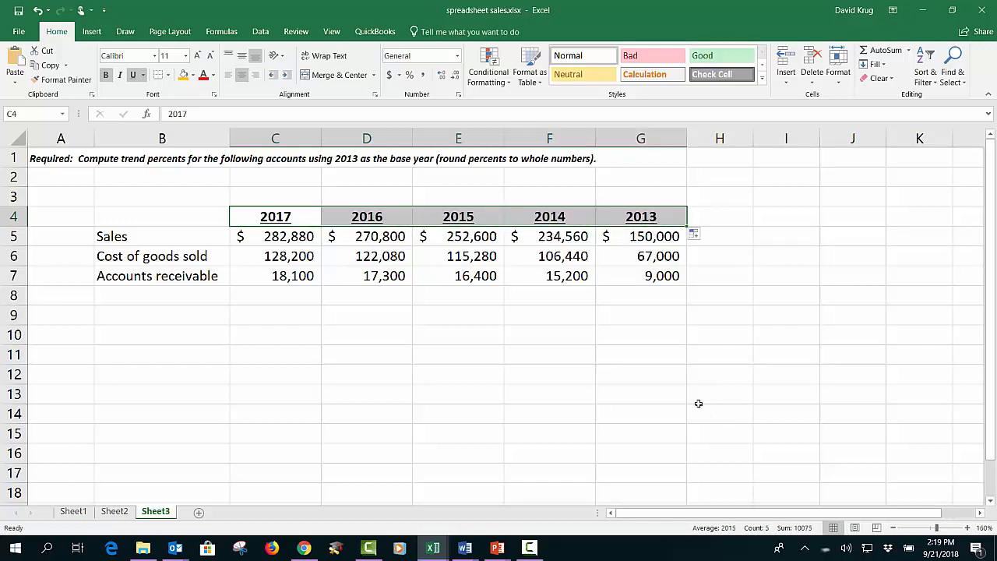
left_click(552, 376)
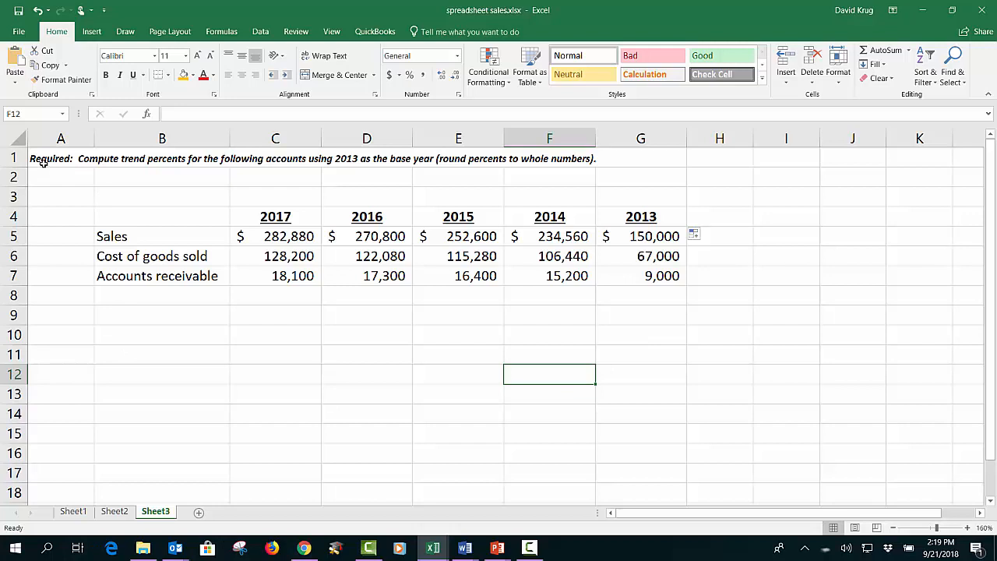
Step: Delete the blank row 2 between the title and the year headings
left_click(14, 177)
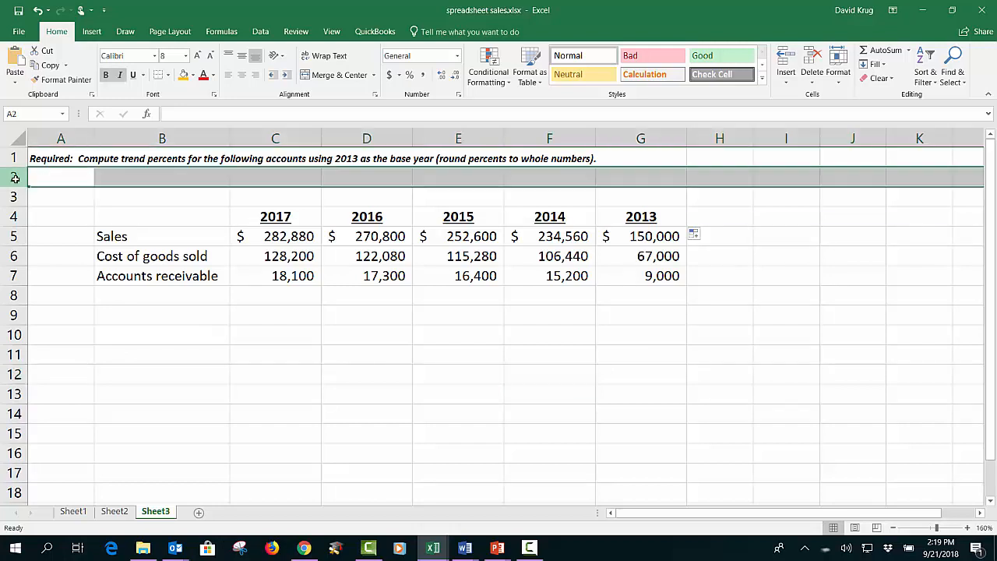
right_click(16, 179)
left_click(67, 288)
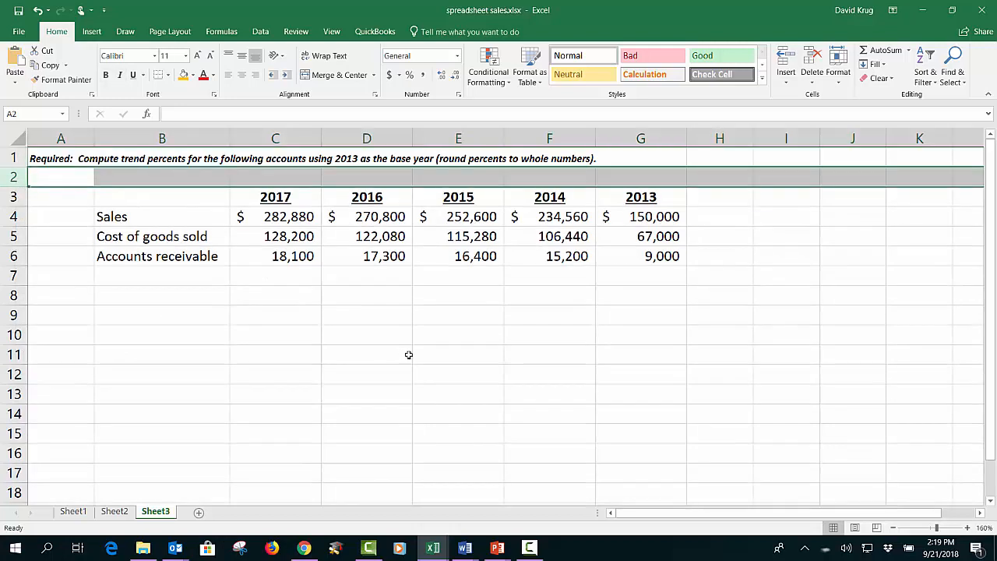
left_click(408, 351)
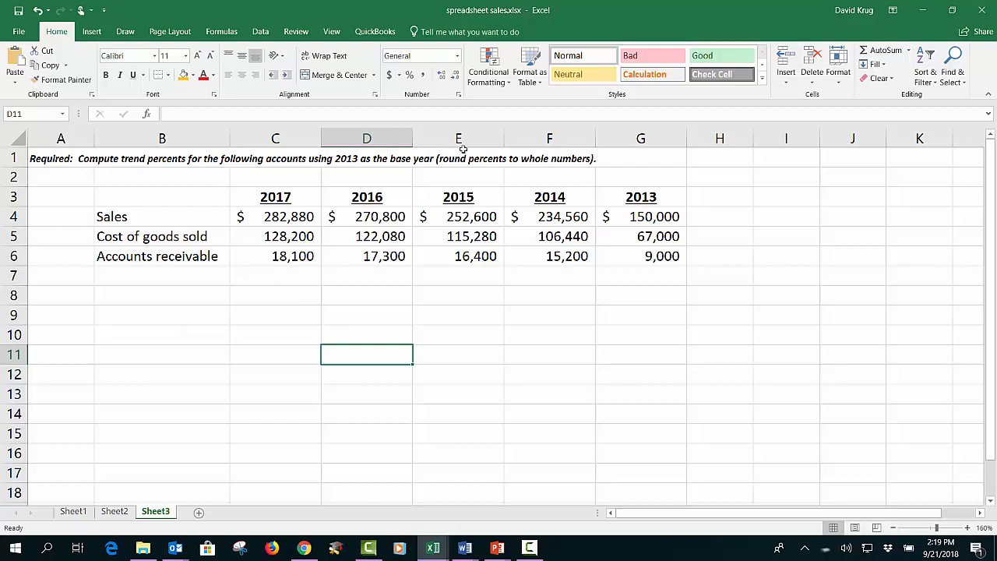
Step: Label the 2013 column by entering base in G2
left_click(646, 178)
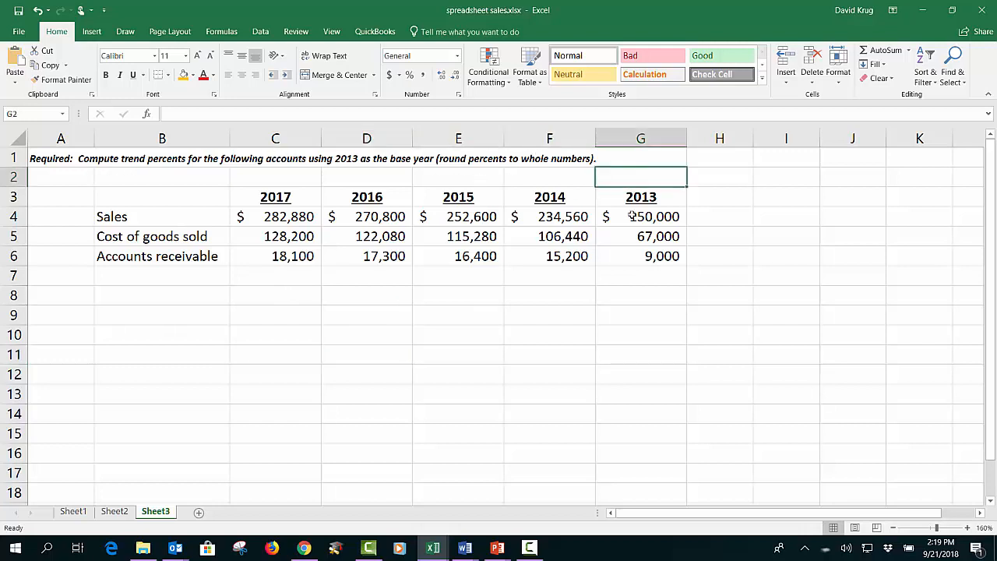
type("base")
key("Return")
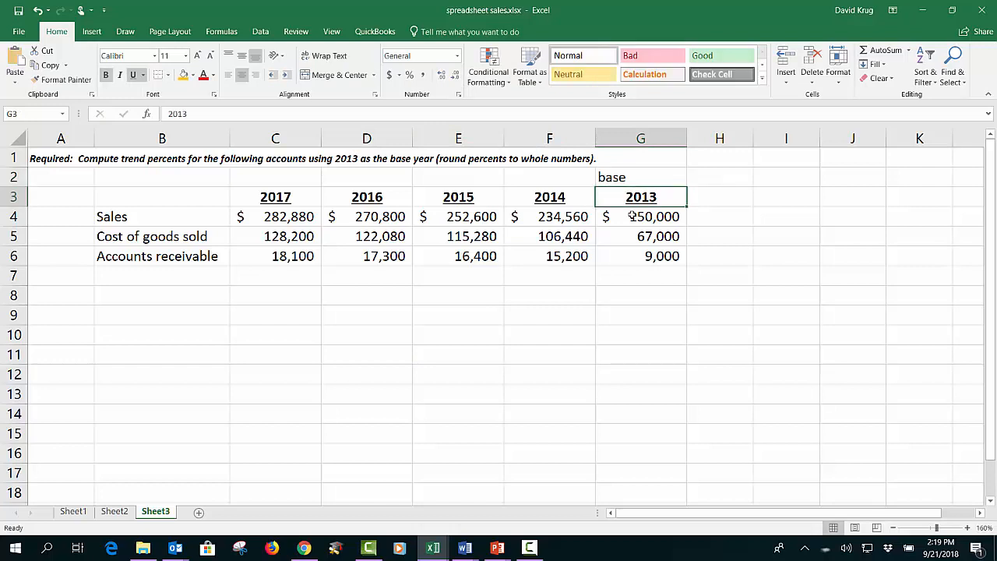
Step: Format the base label in red, centred, and reduce its font size three steps
left_click(663, 174)
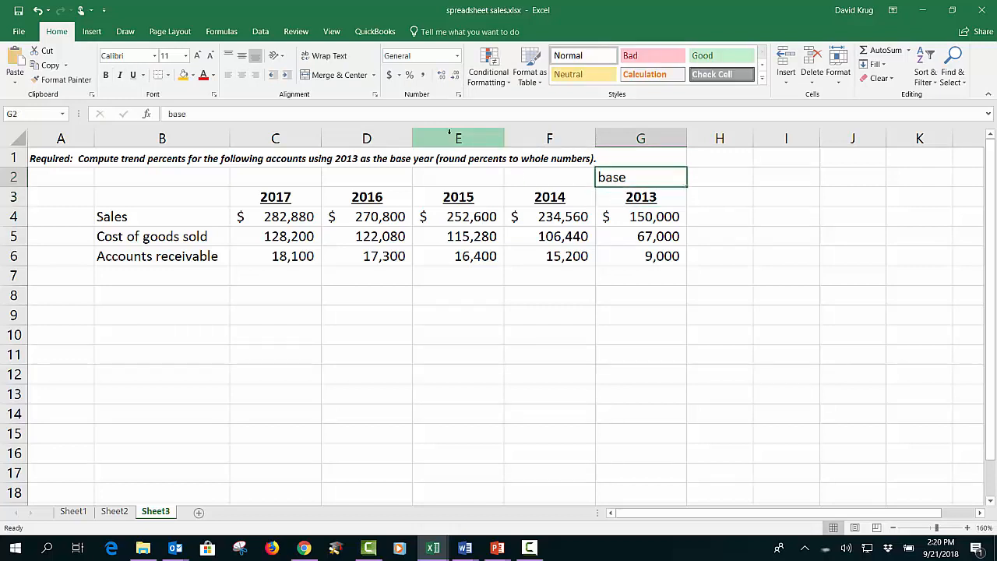
left_click(204, 75)
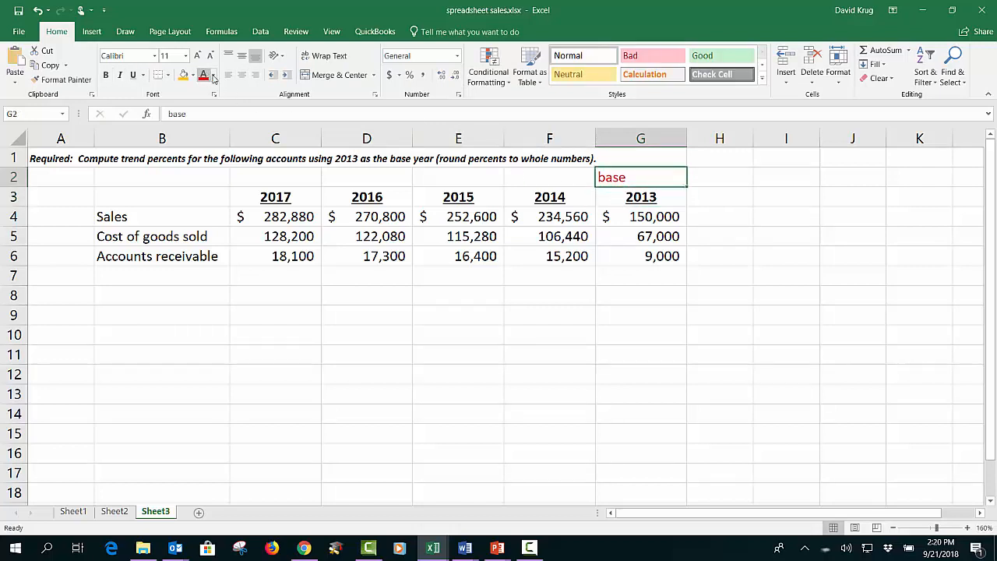
left_click(242, 76)
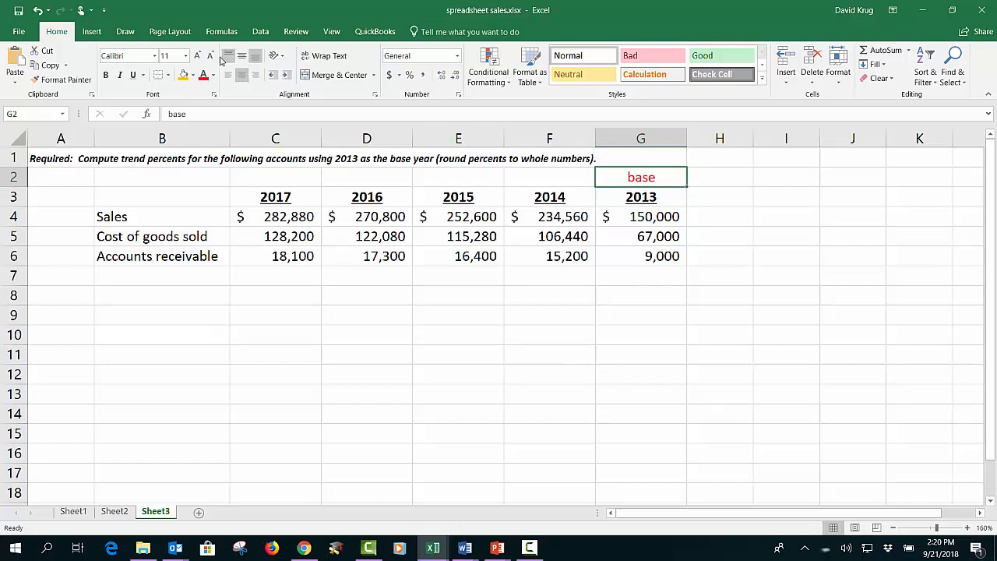
left_click(211, 58)
left_click(211, 58)
left_click(211, 57)
left_click(464, 392)
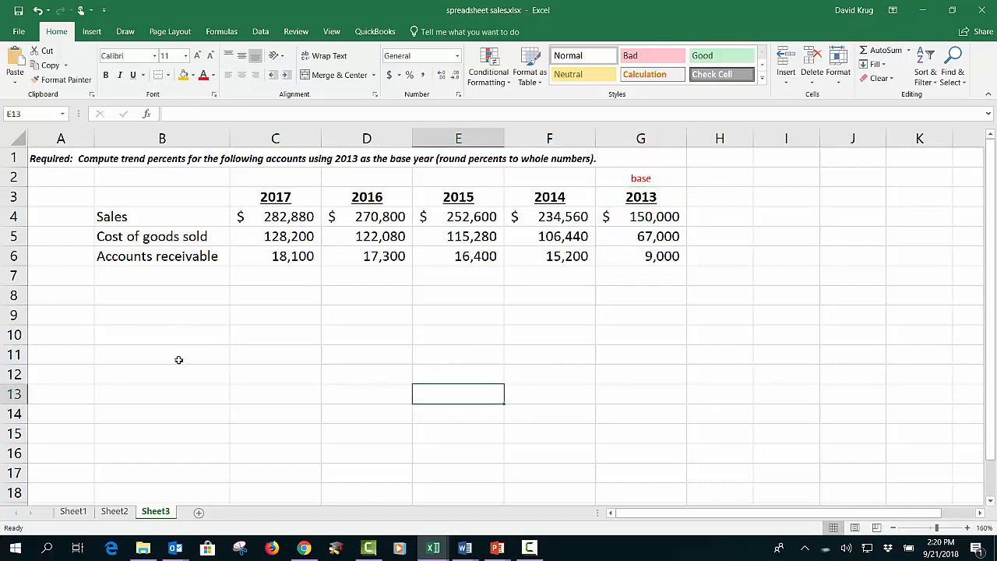
Step: Copy the Sales, Cost of goods sold and Accounts receivable labels into B8:B10
left_click_drag(123, 216, 124, 251)
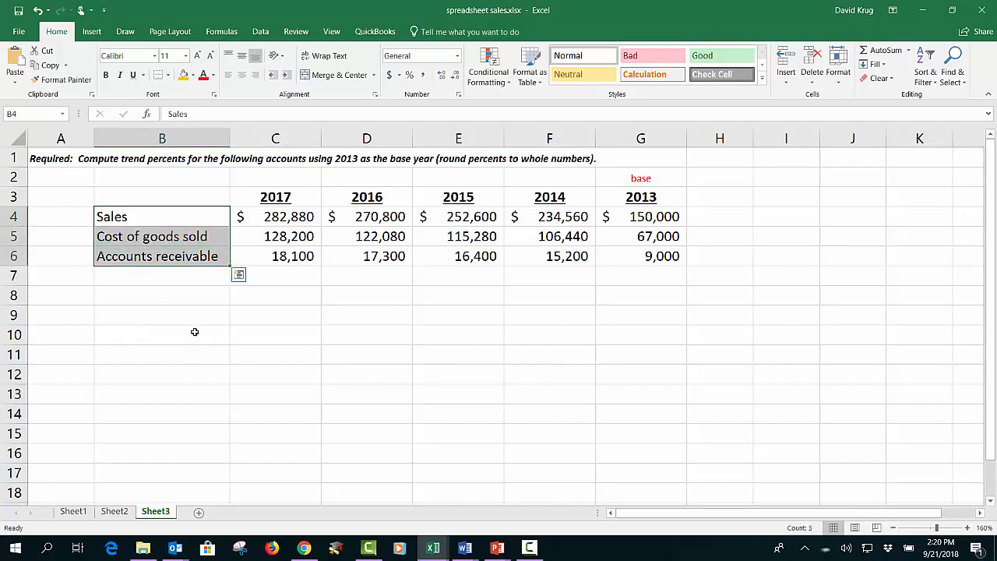
right_click(191, 228)
left_click(218, 251)
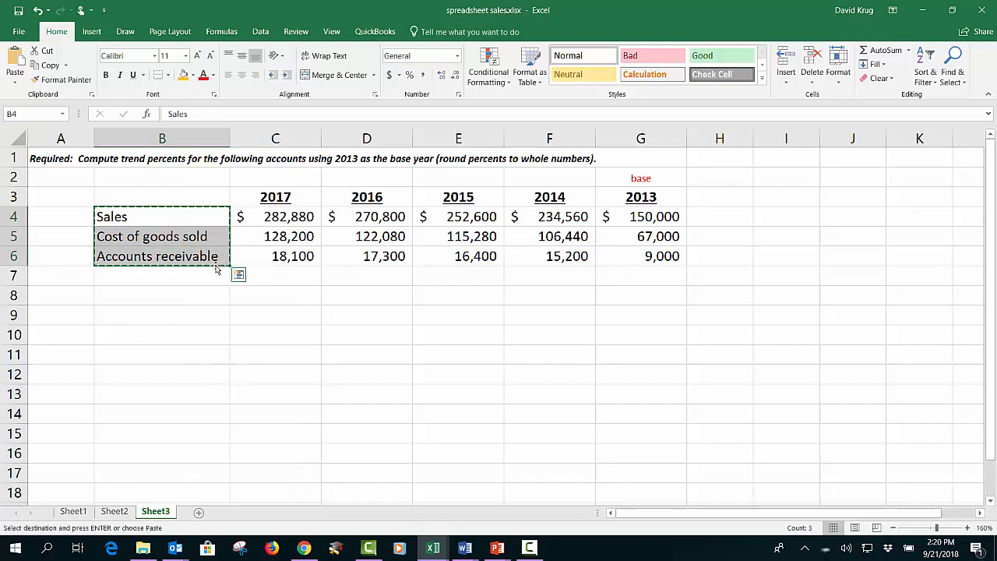
left_click(167, 293)
right_click(167, 295)
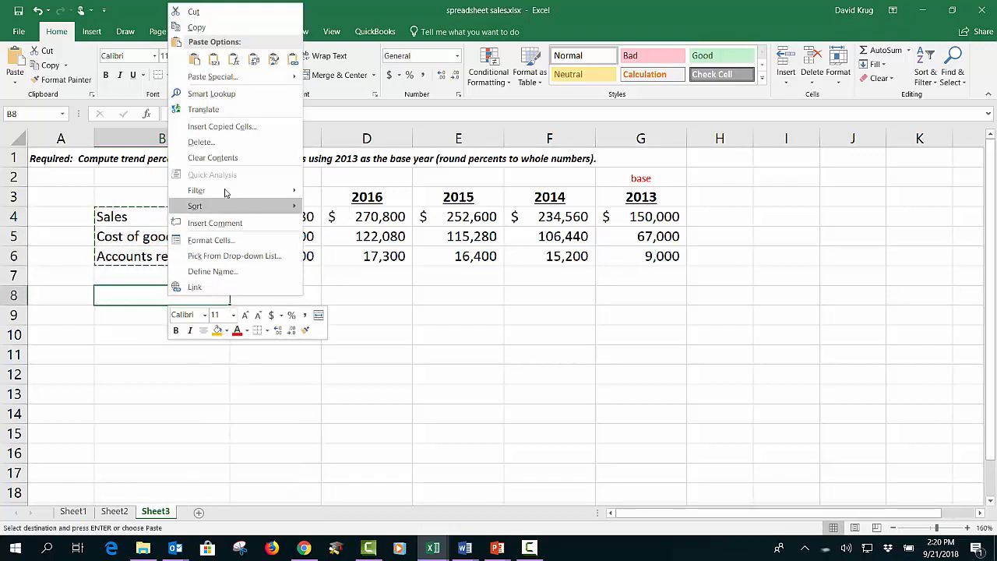
left_click(193, 59)
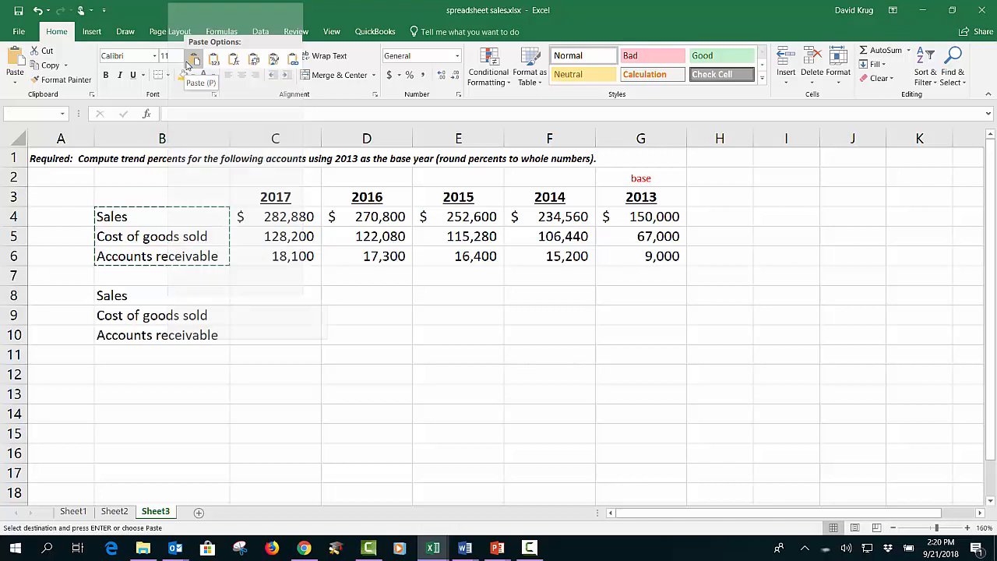
key("Escape")
left_click(652, 386)
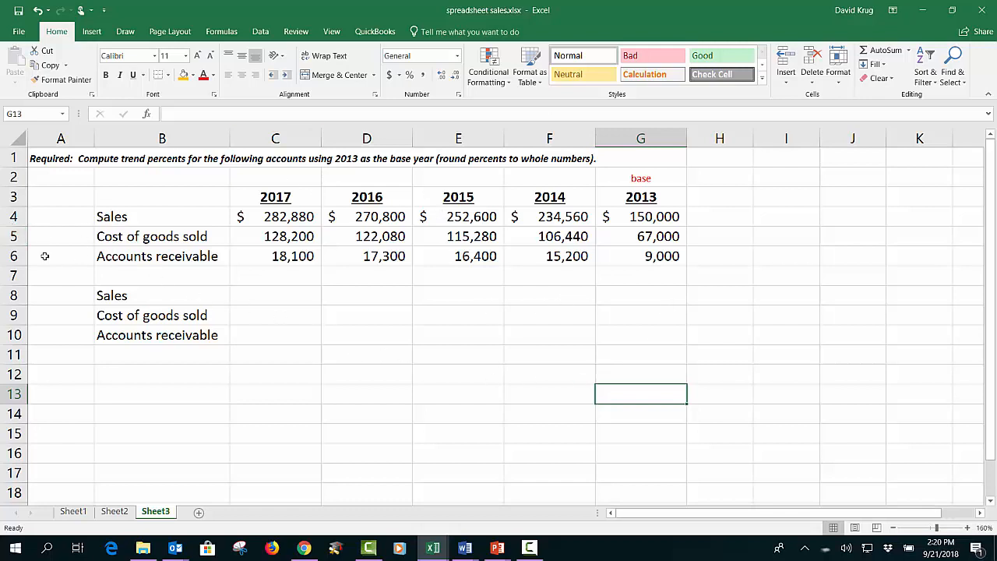
Step: Insert blank rows above the Cost of goods sold and Accounts receivable rows
left_click(14, 236)
right_click(15, 236)
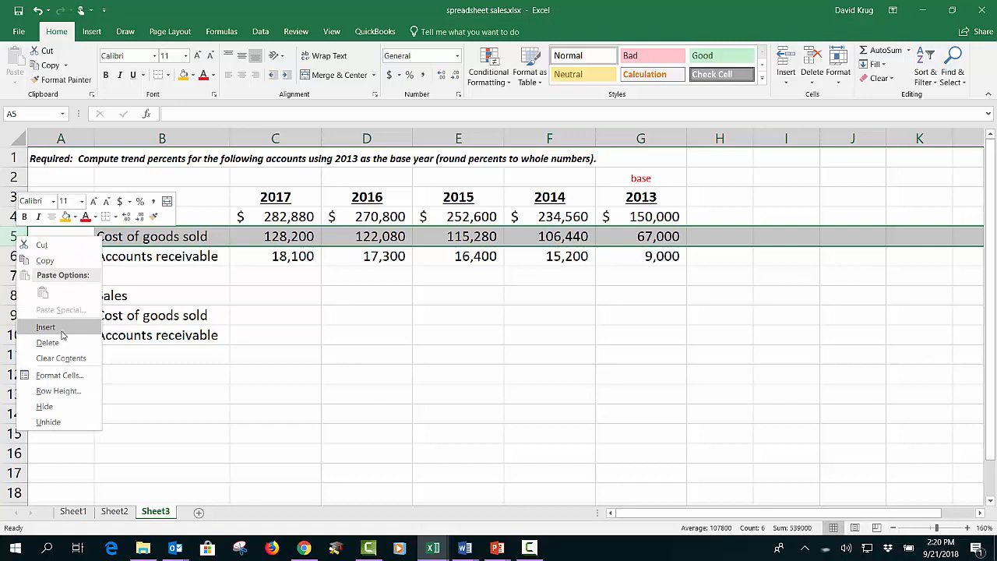
left_click(45, 327)
left_click(15, 255)
left_click(14, 275)
right_click(14, 275)
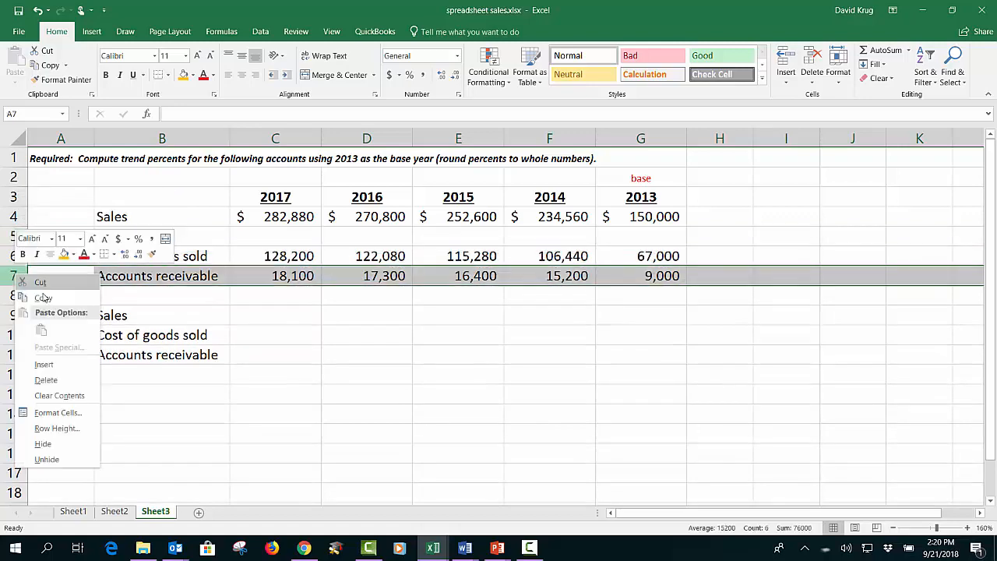
left_click(43, 363)
left_click(366, 393)
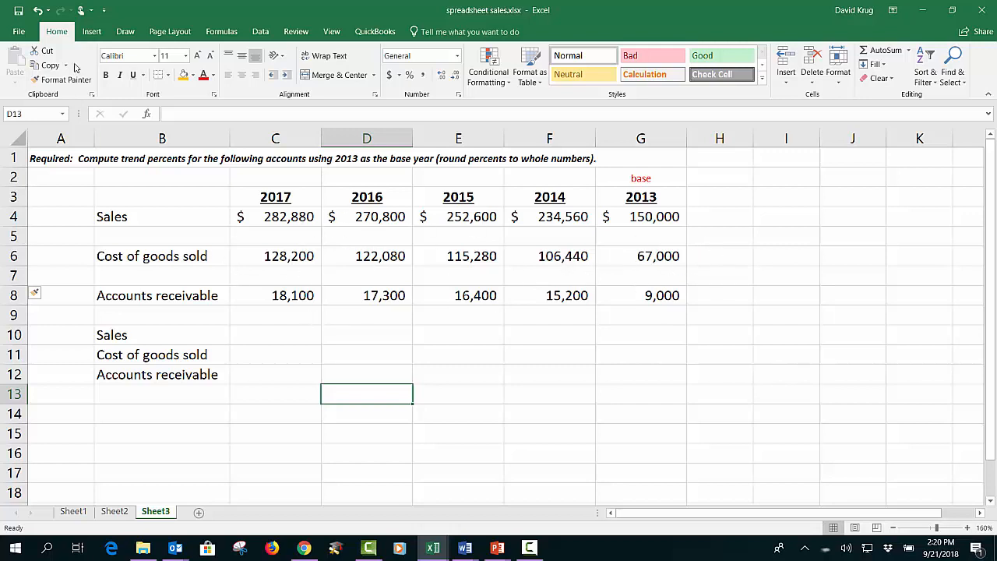
Step: Undo both row insertions
left_click(37, 10)
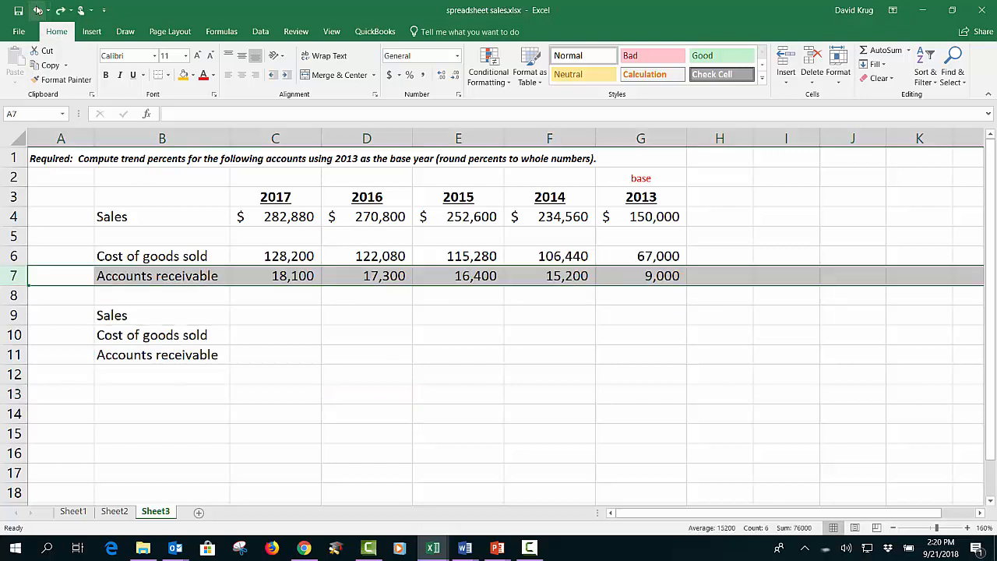
left_click(37, 10)
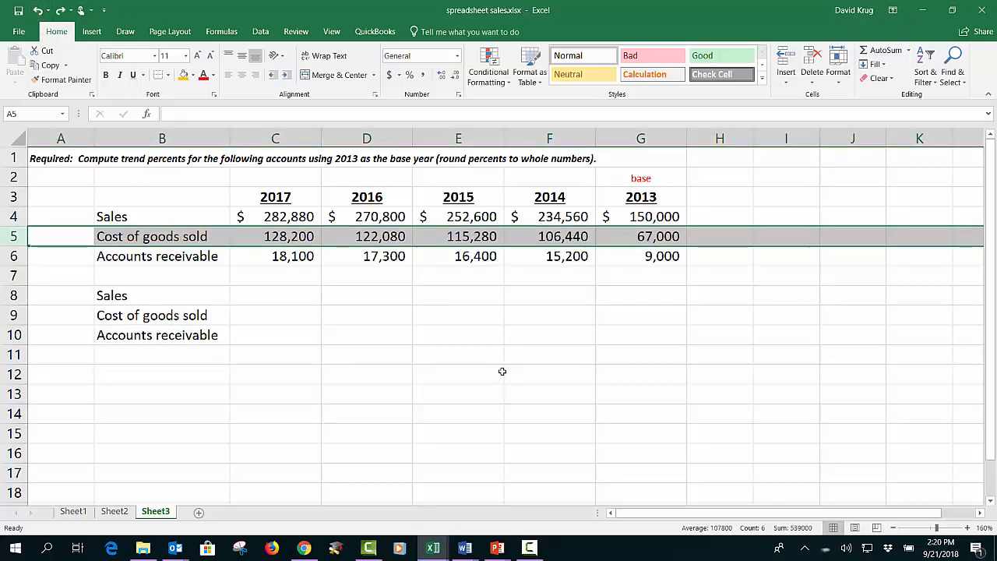
left_click_drag(502, 372, 510, 374)
left_click_drag(214, 279, 611, 269)
left_click(275, 334)
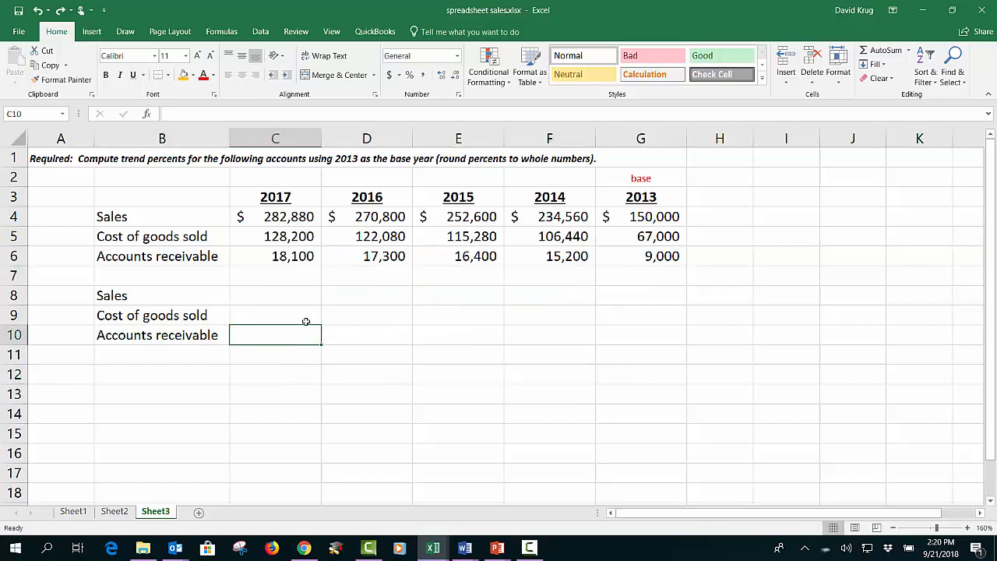
Step: Enter a formula in G8 dividing the 2013 sales in G4 by G4 itself
left_click(630, 294)
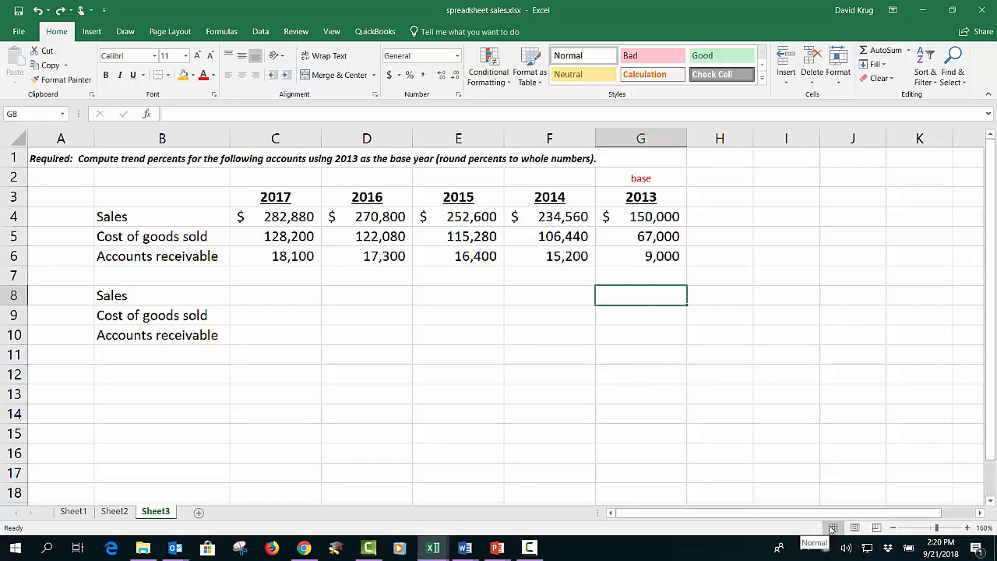
type("+")
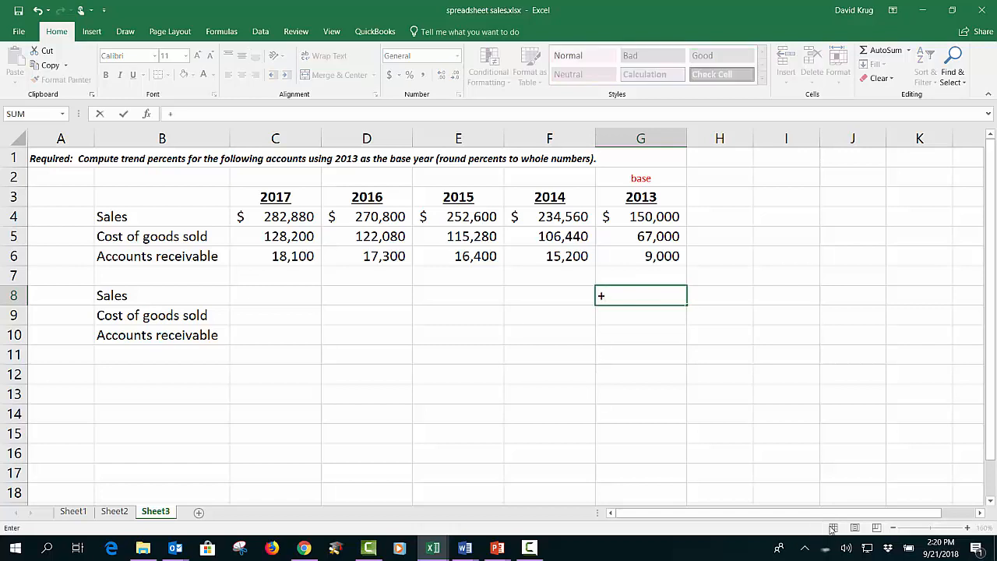
key("Up")
key("Up")
key("Up")
key("Up")
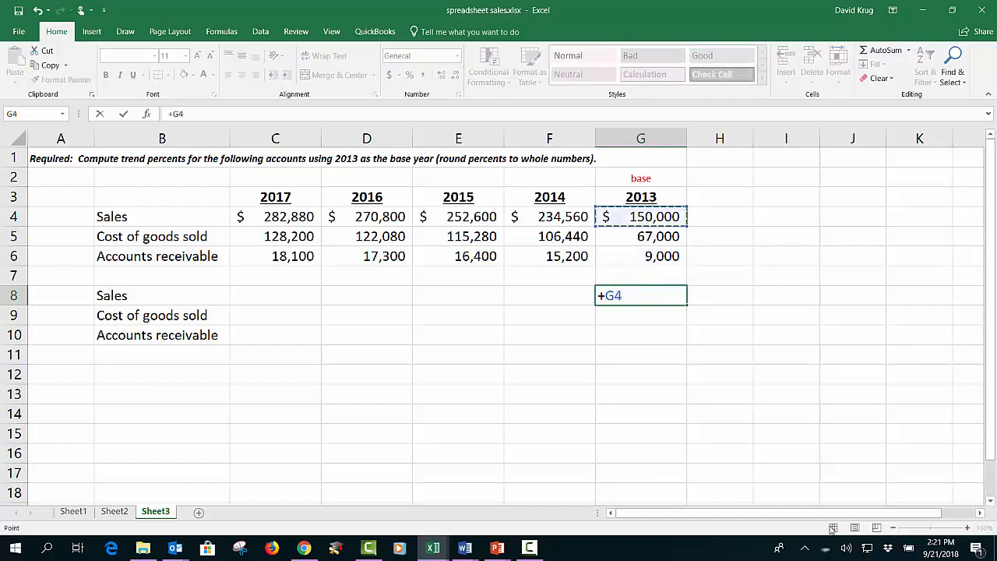
type("/")
key("Up")
key("Up")
key("Up")
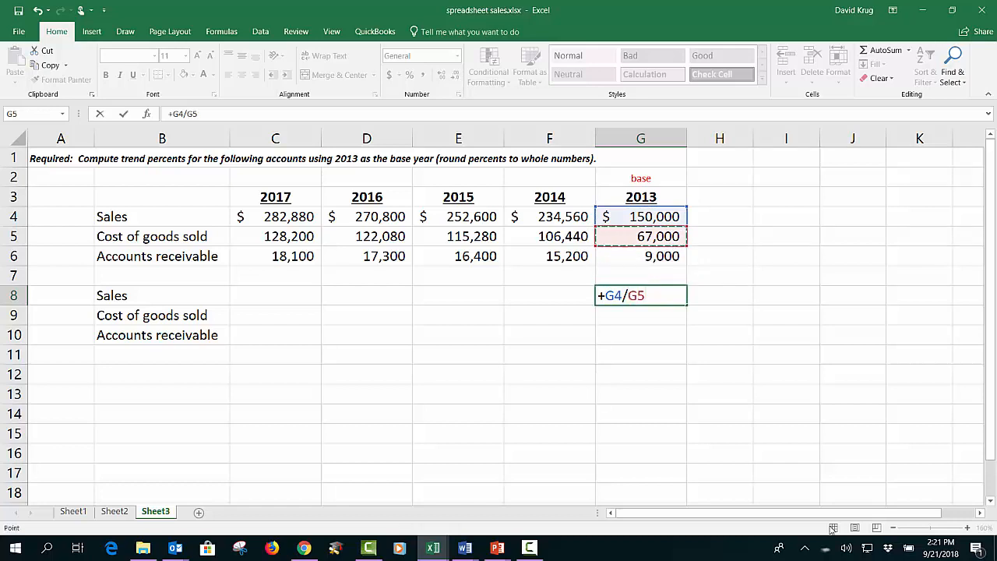
key("Up")
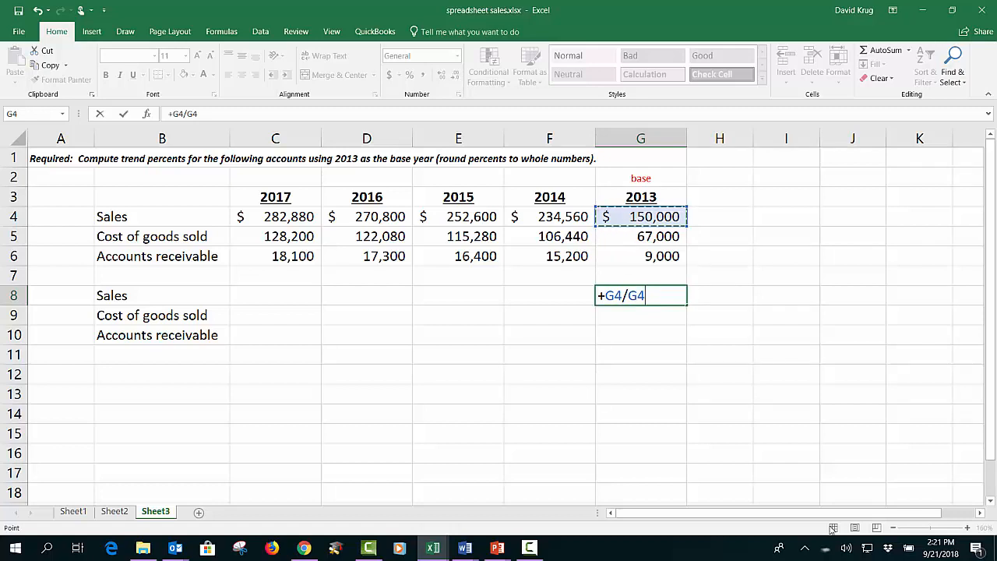
key("Return")
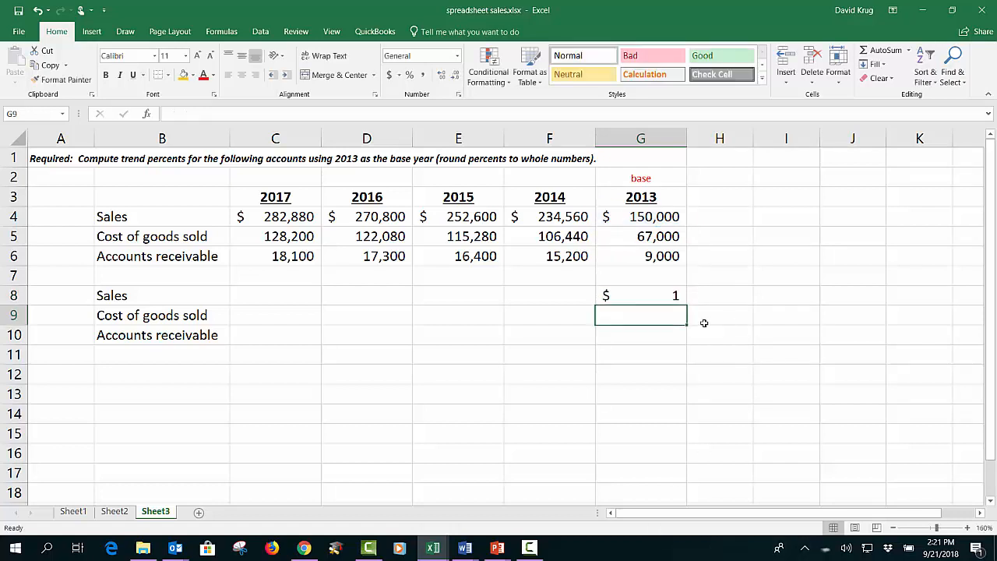
Step: Format the range C8:G10 as percentages
left_click_drag(279, 296, 598, 351)
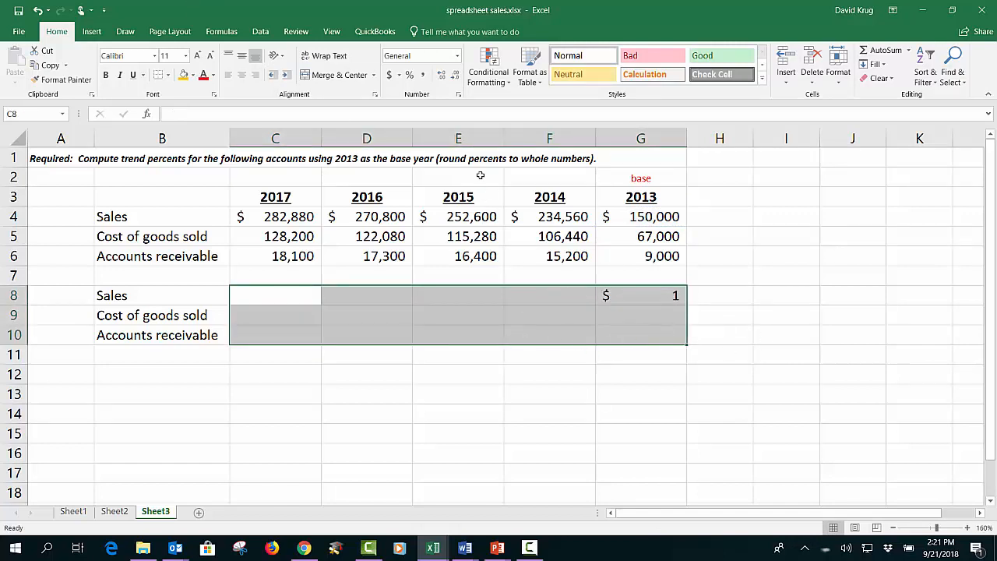
left_click(411, 78)
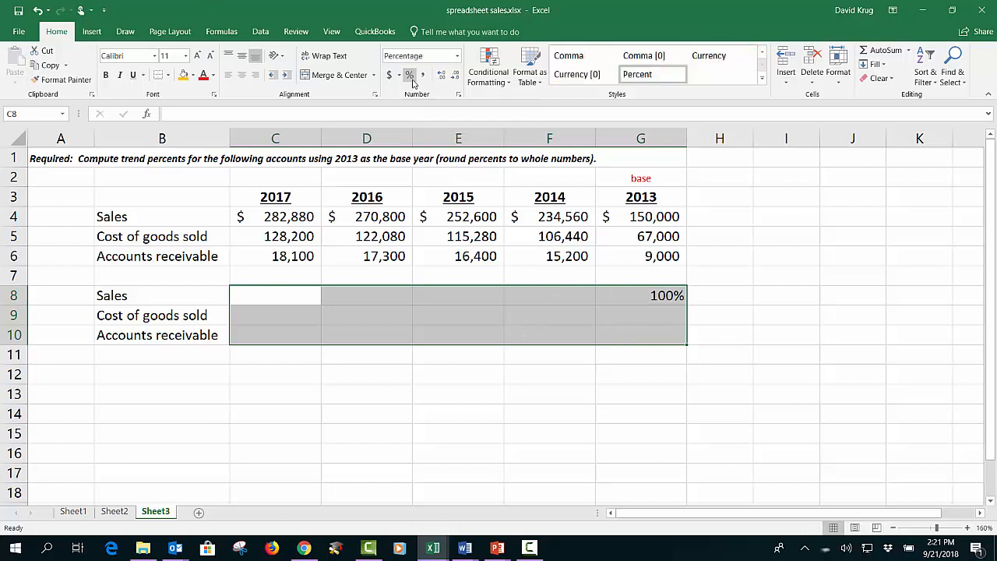
left_click(773, 311)
left_click(667, 301)
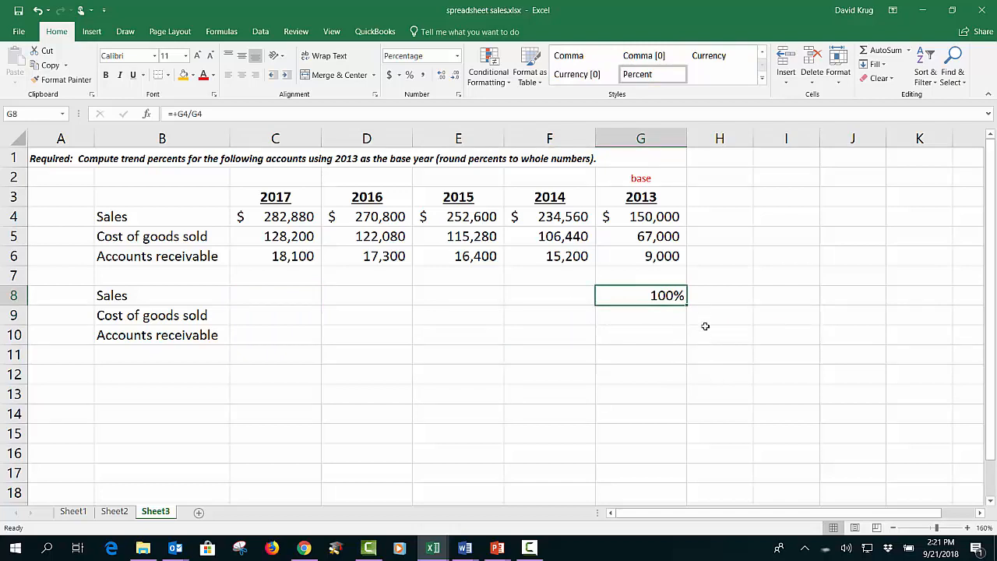
Step: Enter a formula in F8 dividing the 2014 sales in F4 by G4
left_click(556, 296)
type("+")
key("Up")
key("Up")
key("Up")
key("Up")
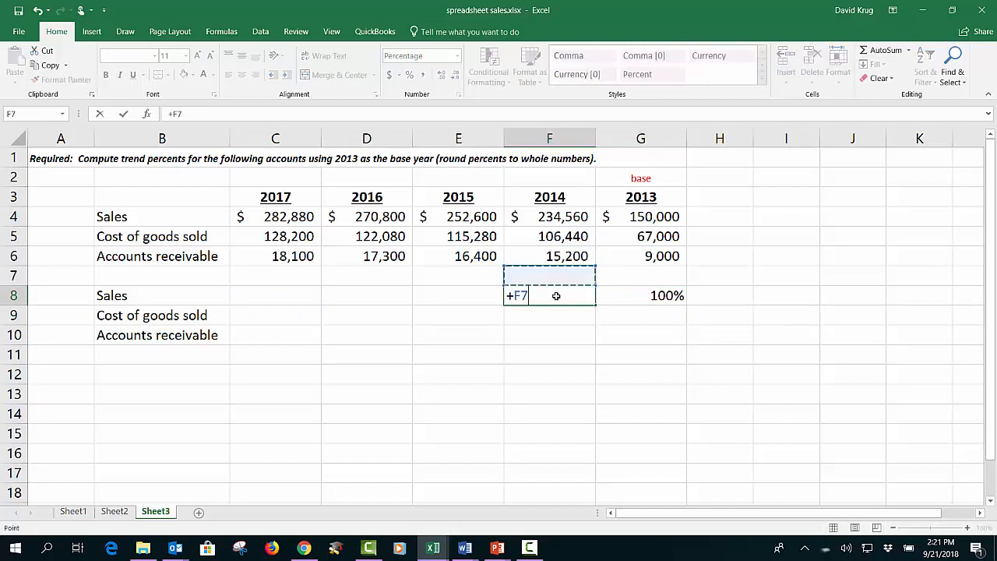
type("/")
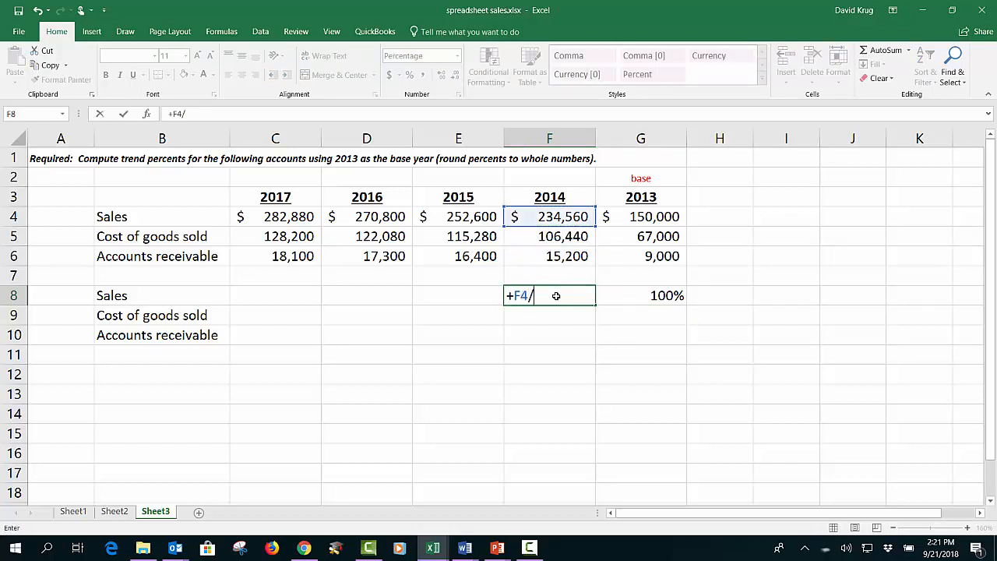
key("Right")
key("Up")
key("Up")
key("Up")
key("Up")
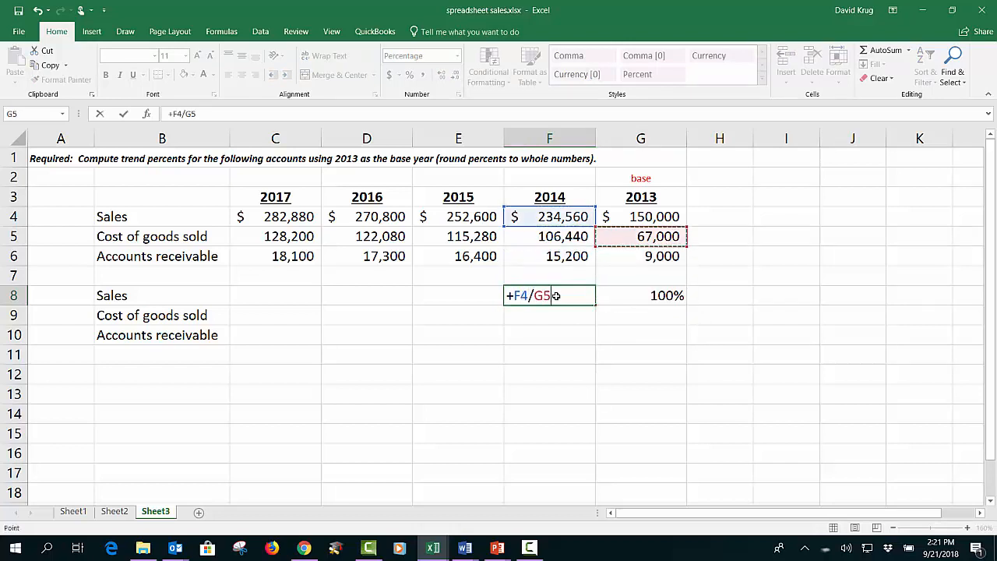
key("Return")
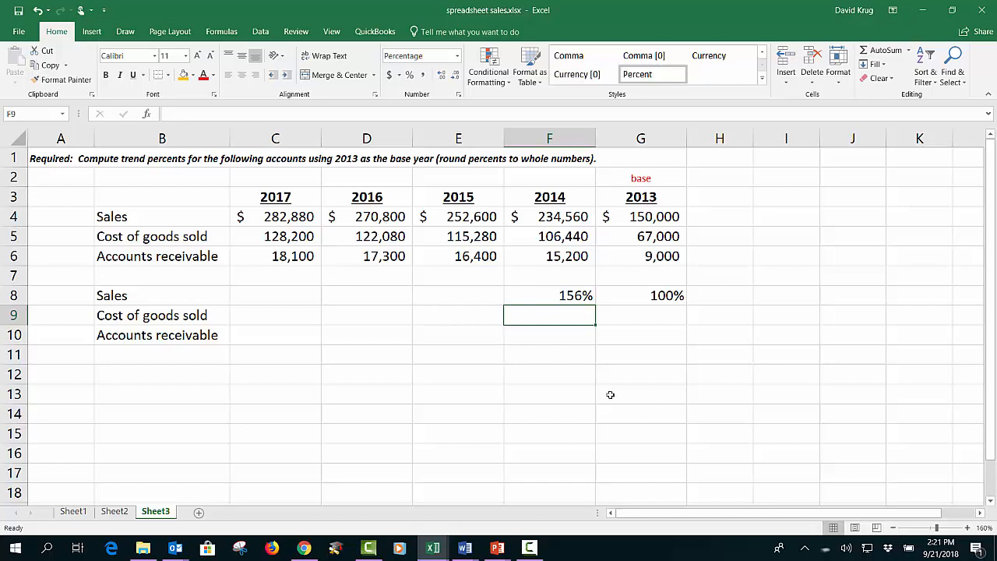
Step: Fill the F8 formula left across C8:E8
left_click(587, 300)
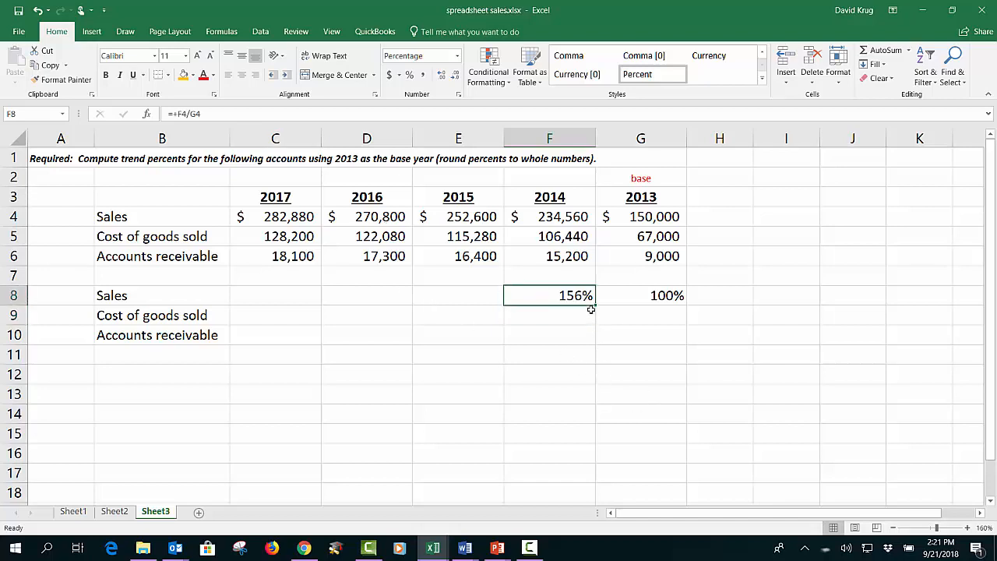
left_click_drag(594, 306, 262, 294)
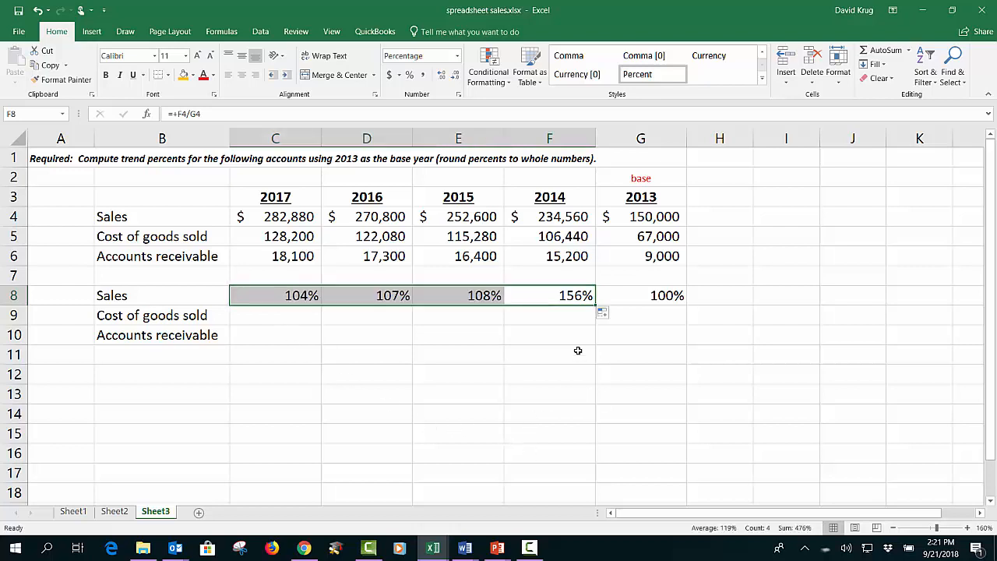
left_click(538, 292)
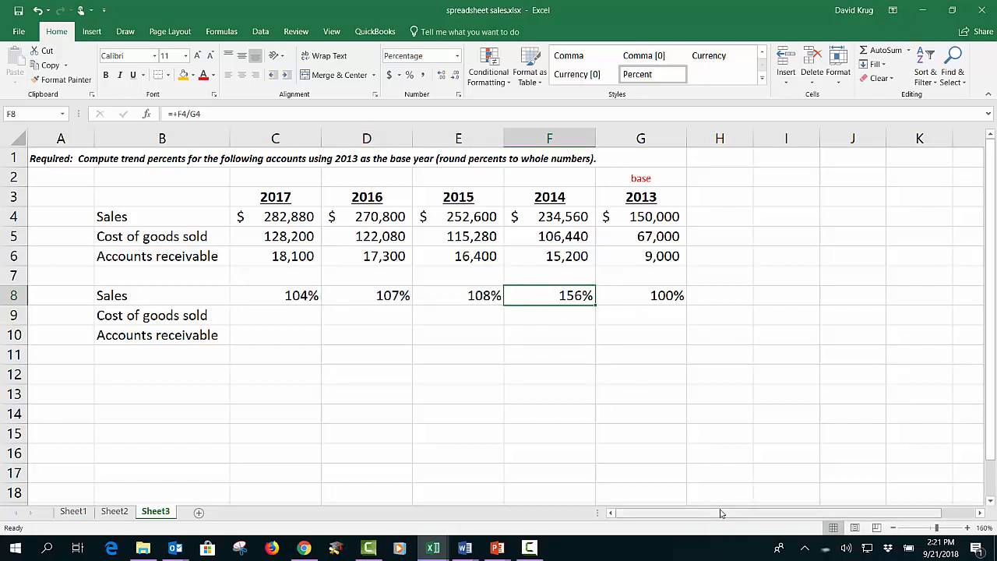
Step: Inspect the copied formulas in F8, E8 and D8 to check their cell references
key("F2")
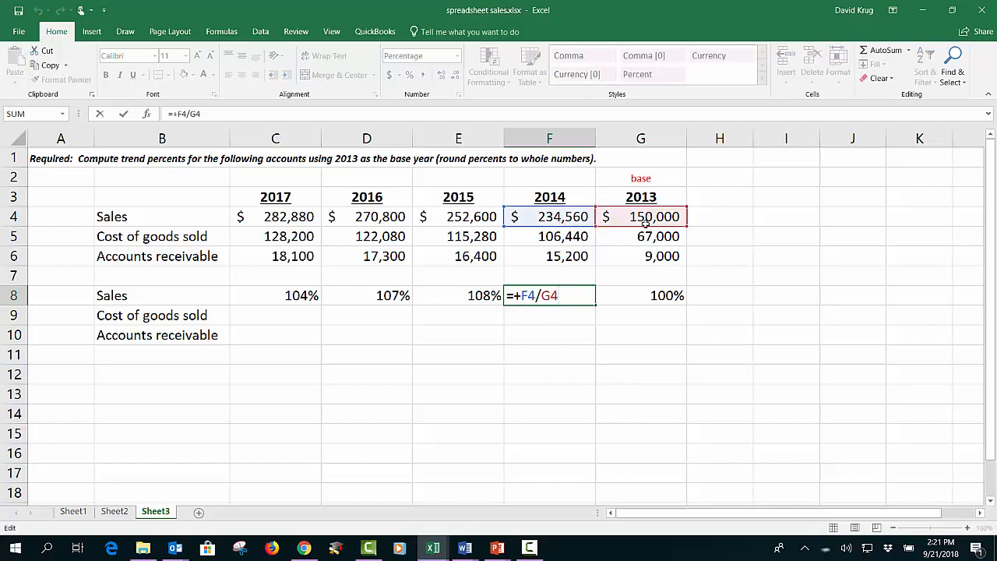
left_click(462, 298)
key("F2")
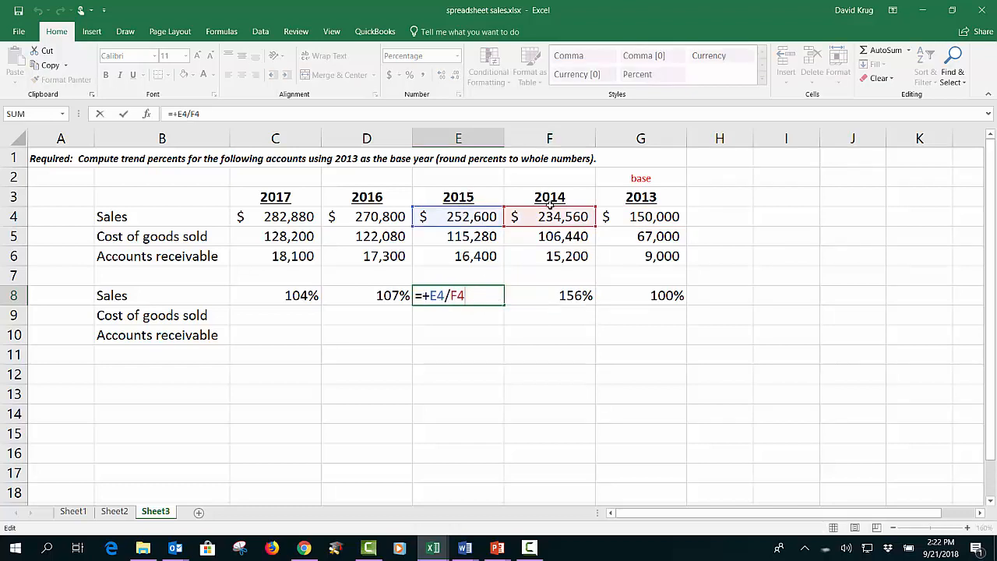
left_click(377, 297)
key("F2")
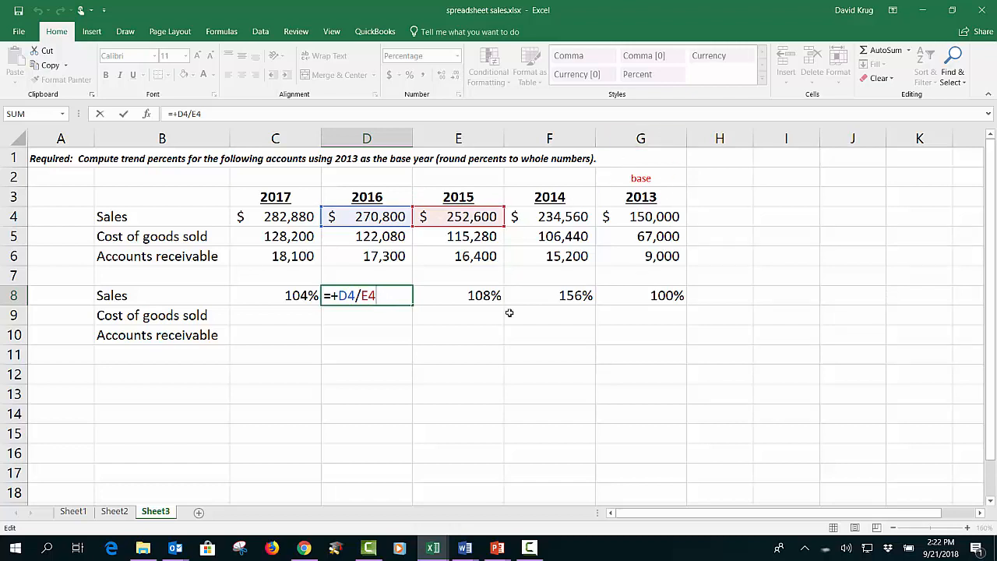
left_click(639, 301)
Step: Clear the trend formulas from C8:F8
left_click_drag(315, 300, 529, 296)
key("Delete")
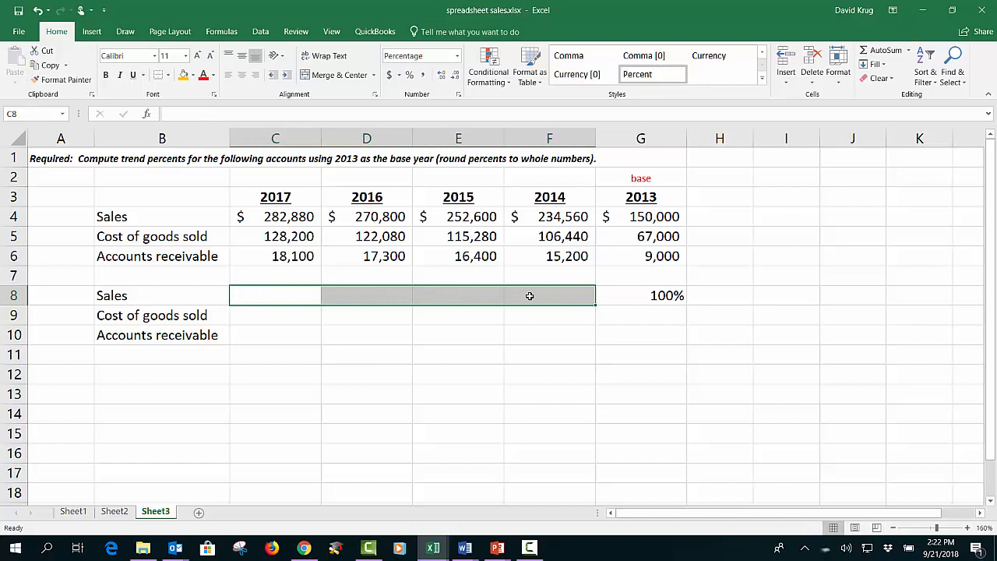
Step: Make the base-year divisor in G8 an absolute reference, so the formula reads =+G4/$G$4
key("Right")
key("Right")
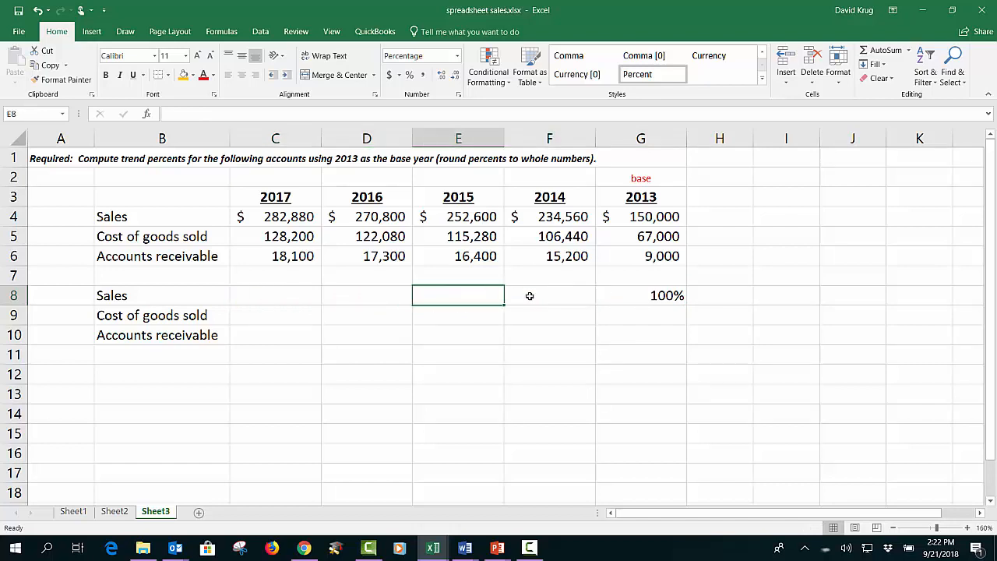
key("Right")
key("Right")
key("Right")
key("Left")
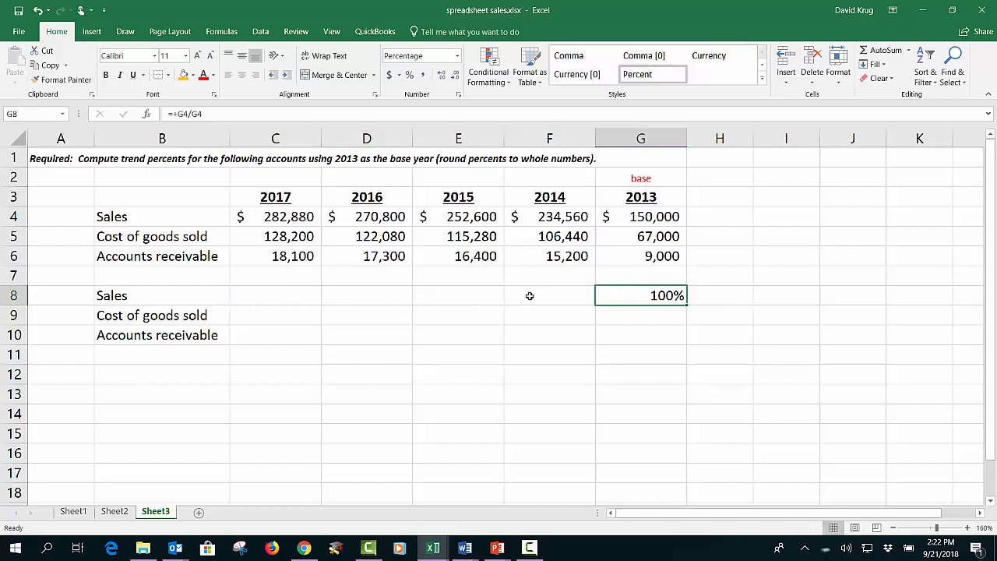
key("F2")
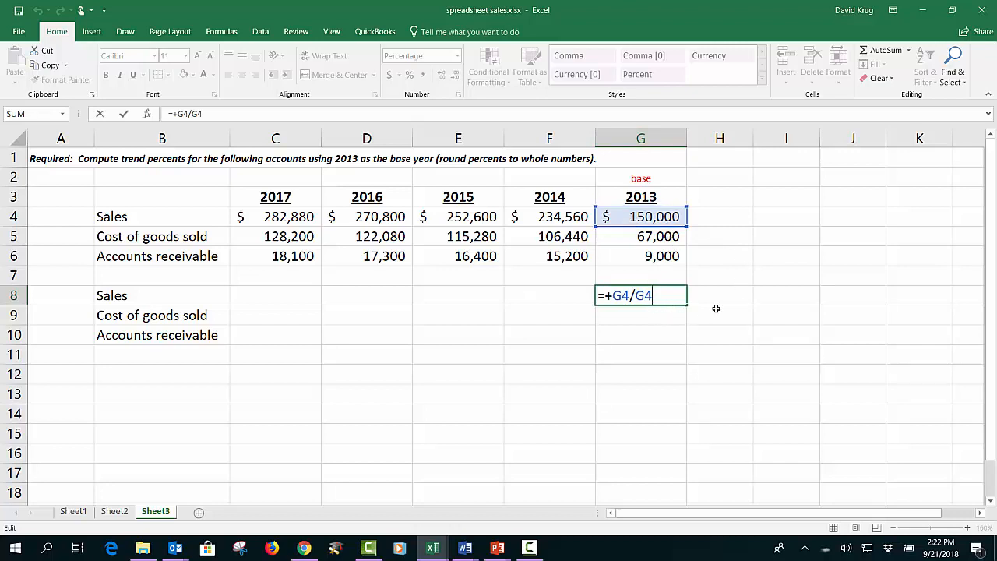
key("Left")
type("$")
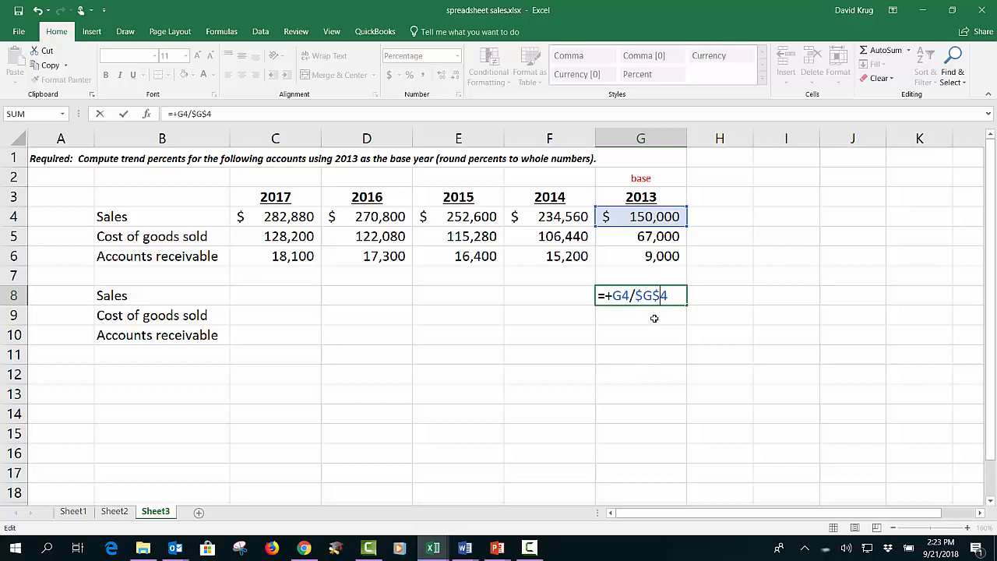
key("Return")
Step: Fill the G8 formula left across C8:F8
left_click(684, 296)
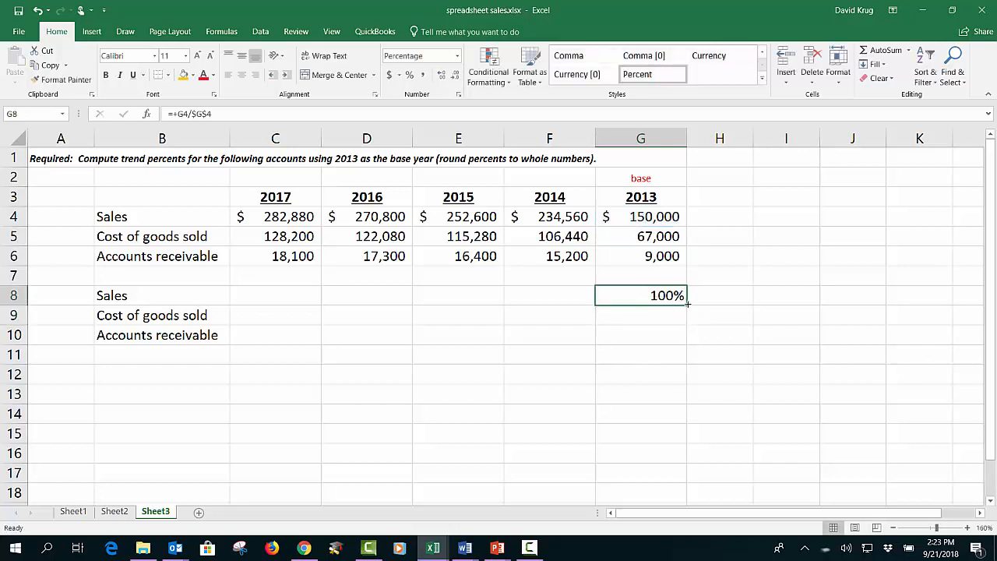
left_click_drag(688, 304, 269, 310)
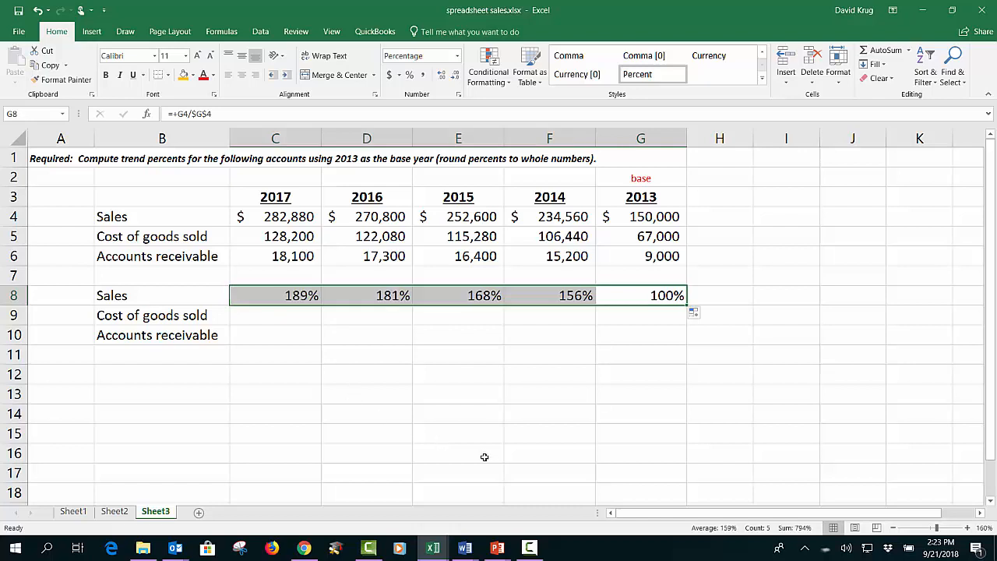
Step: Inspect the copied formulas in F8, E8, D8 and C8 to check their cell references
left_click(587, 298)
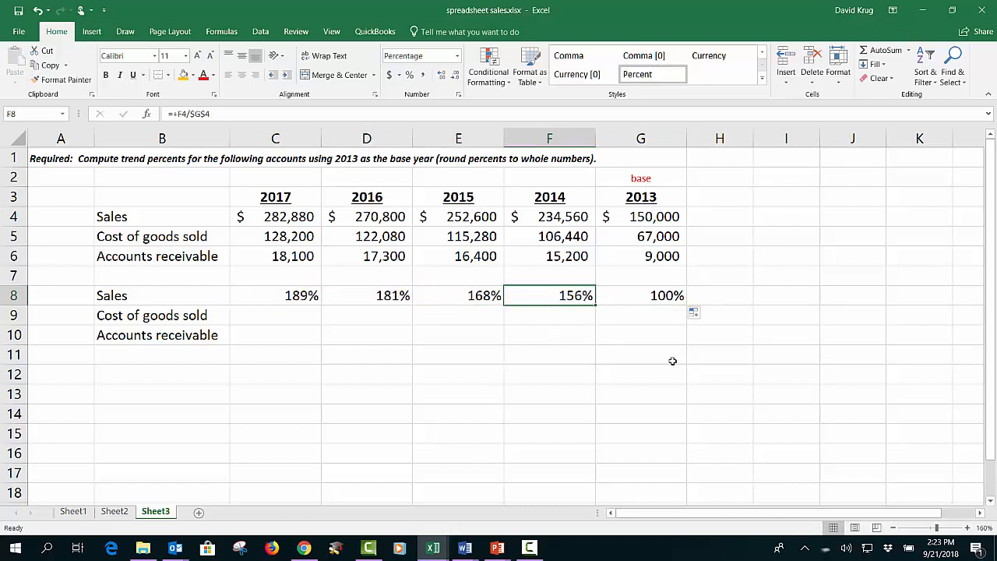
key("F2")
key("Return")
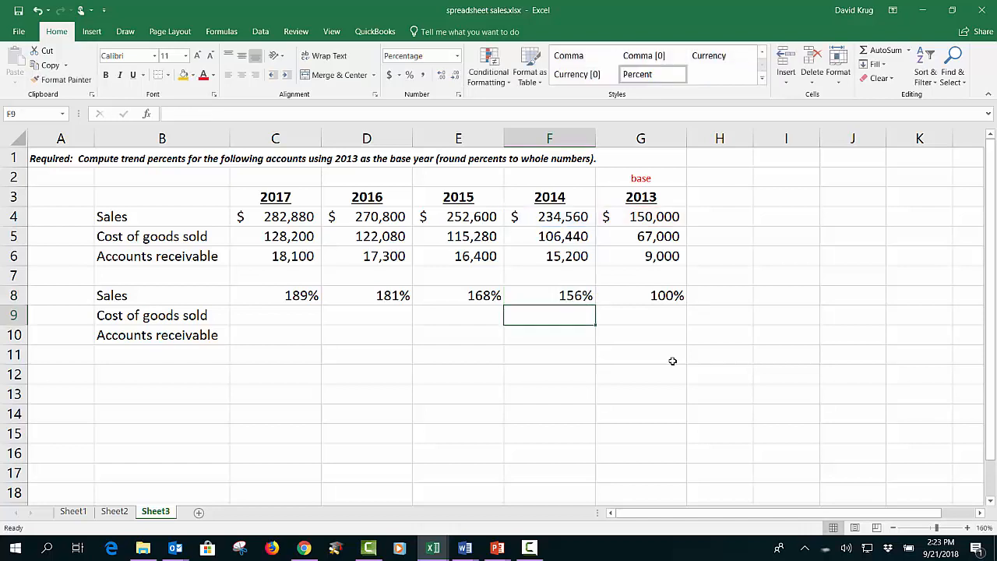
key("Up")
key("Left")
key("F2")
key("Return")
key("Up")
key("Left")
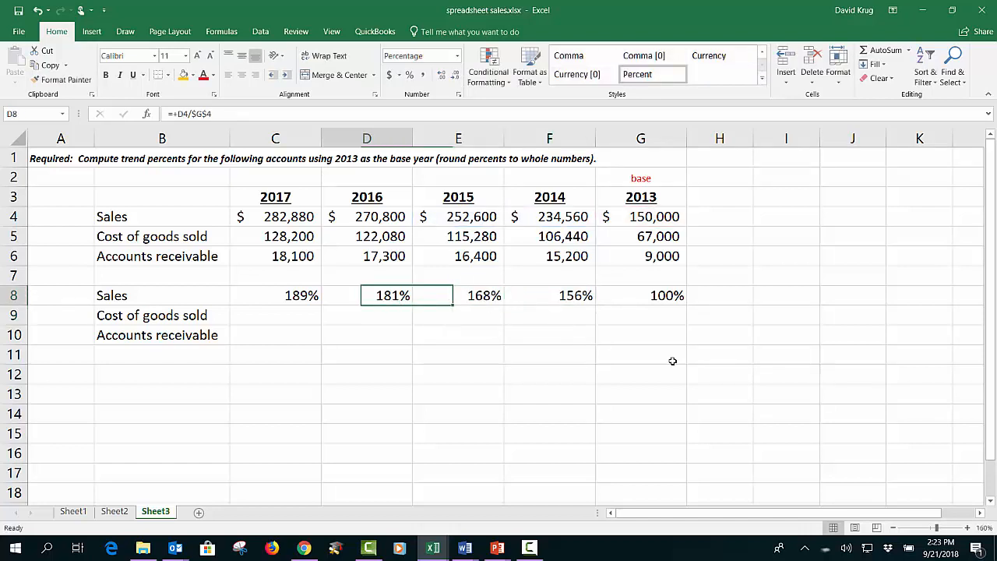
key("F2")
key("Return")
key("Up")
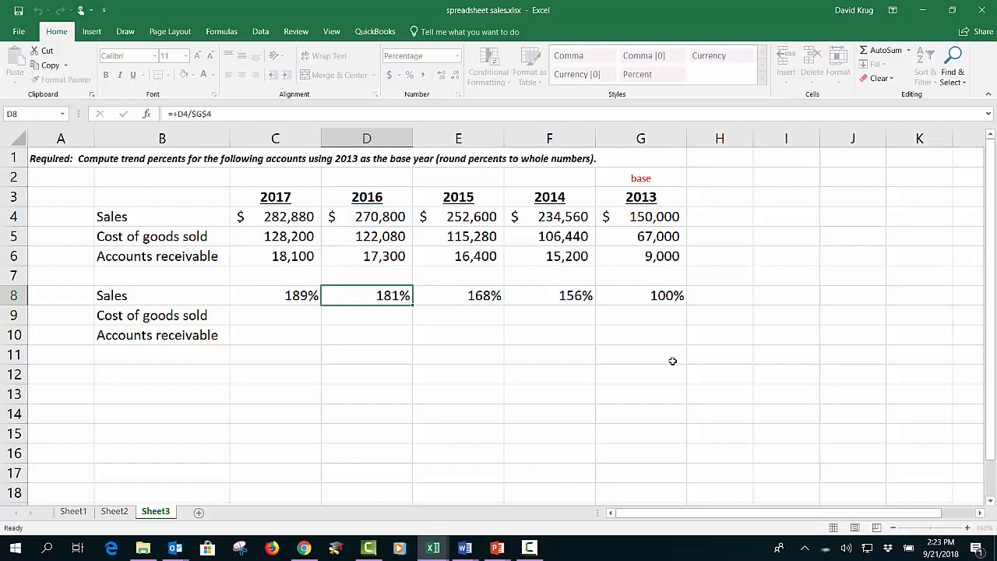
key("Left")
key("F2")
key("Return")
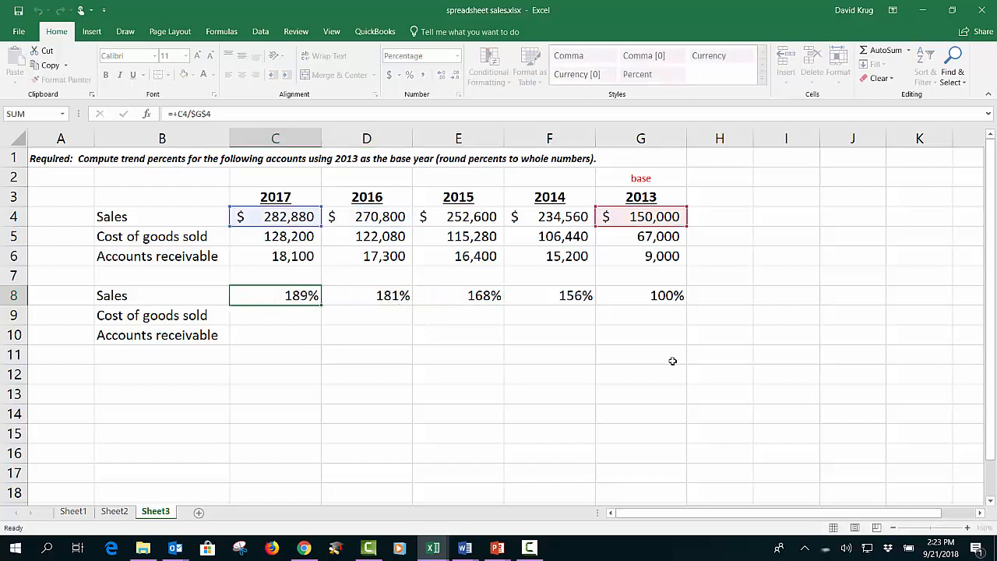
key("Up")
key("Right")
key("Right")
key("Right")
key("Right")
key("Right")
key("Left")
key("Left")
key("Left")
key("Left")
key("Left")
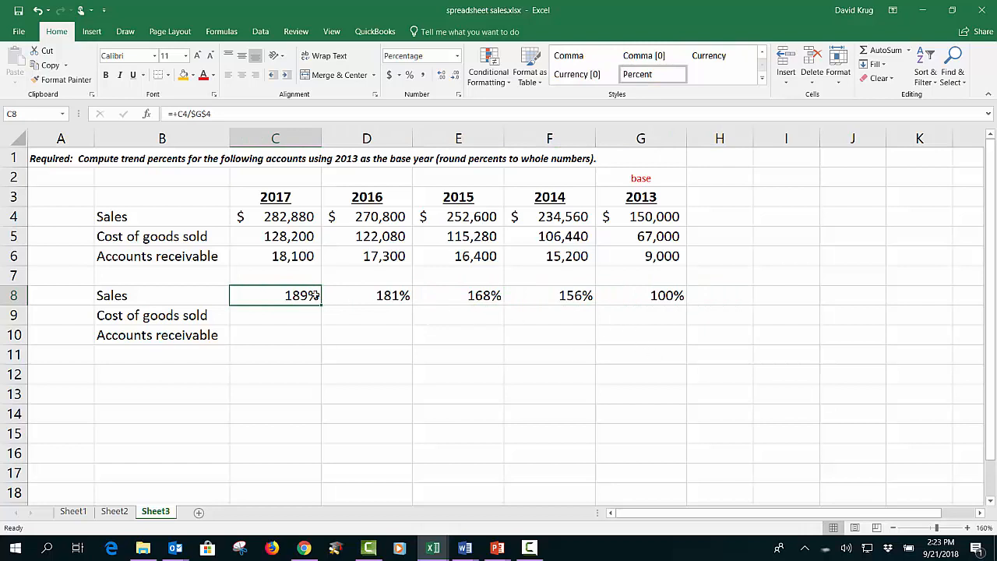
Step: Clear the trend formulas from C8:F8
left_click_drag(320, 302, 552, 303)
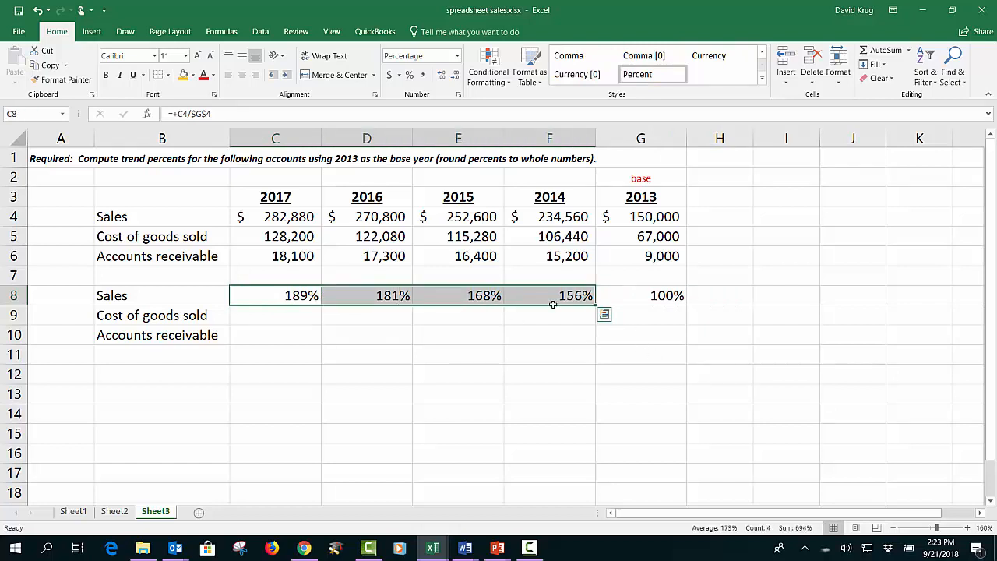
key("Delete")
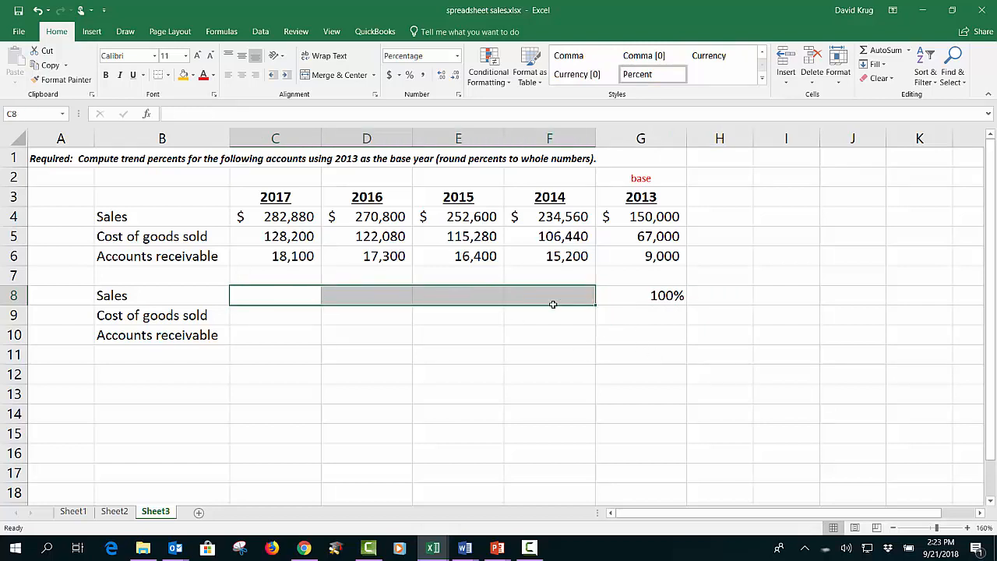
Step: Inspect the G8 formula and its references without changing it
key("Down")
key("Down")
key("Up")
key("Up")
key("Right")
key("Right")
key("Right")
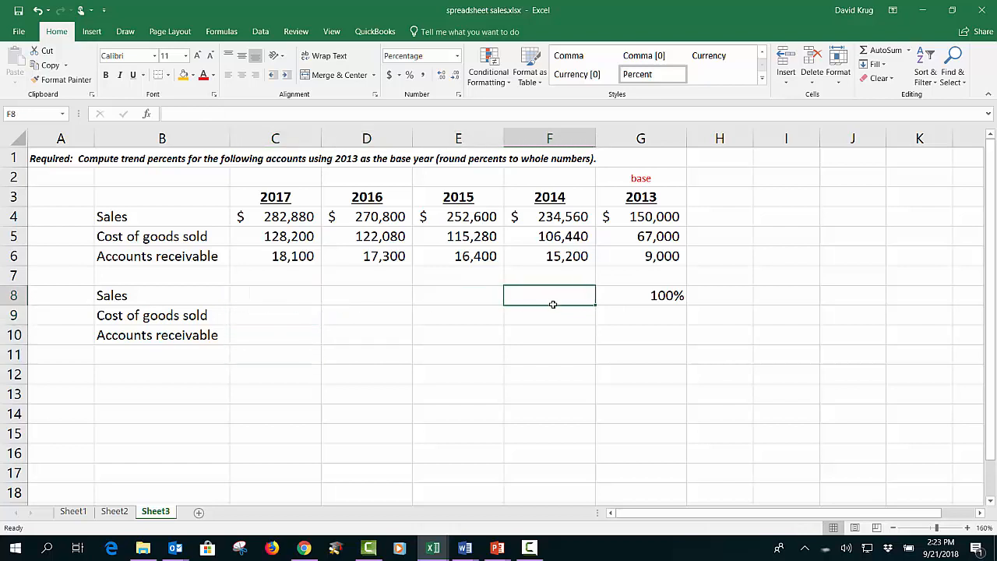
key("Right")
key("F2")
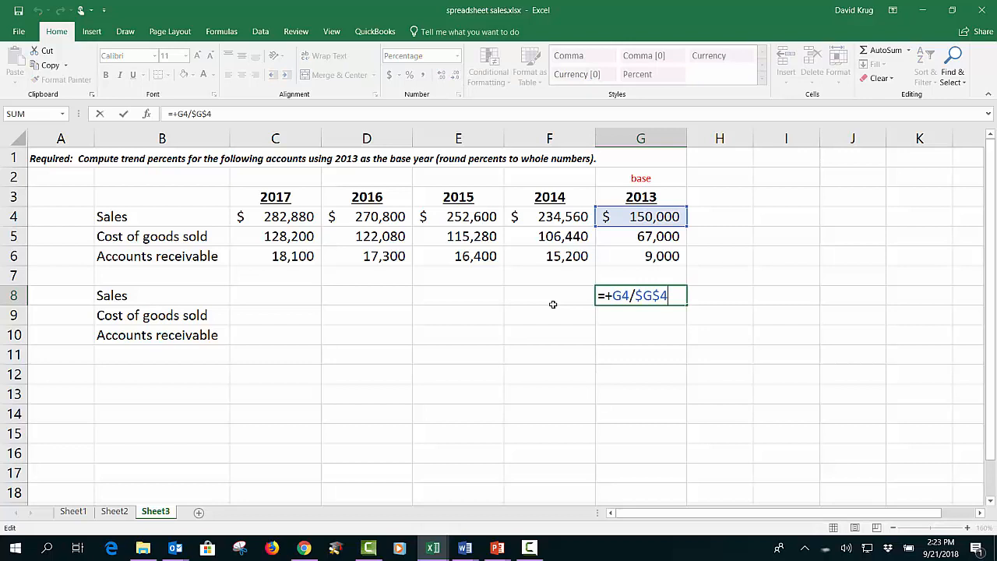
key("Left")
key("Left")
key("Left")
key("Left")
key("ctrl+Return")
left_click_drag(274, 291, 626, 304)
left_click(643, 295)
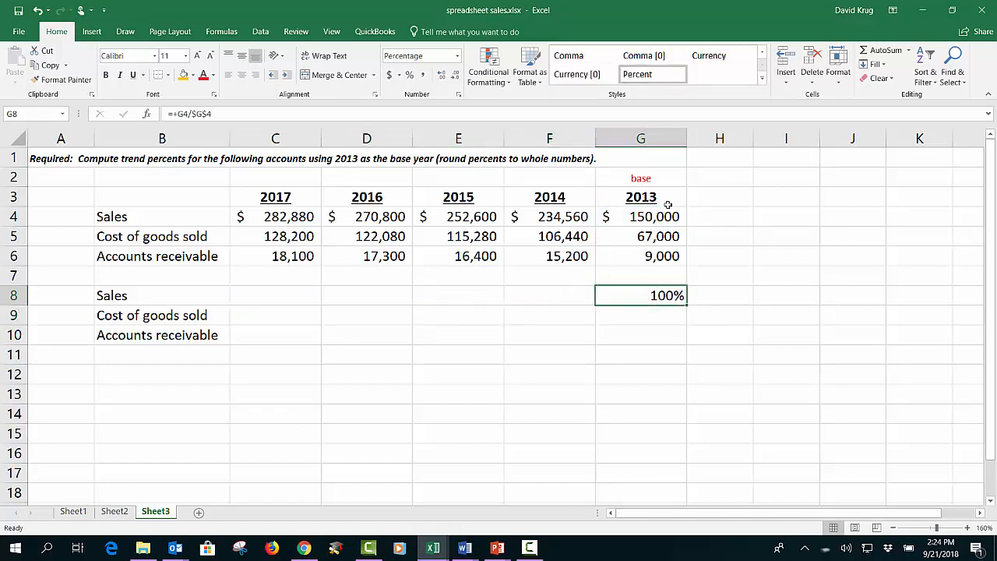
Step: Edit the G8 formula to =+G4/$G4 so only the column of the base-year reference stays fixed
key("F2")
key("Left")
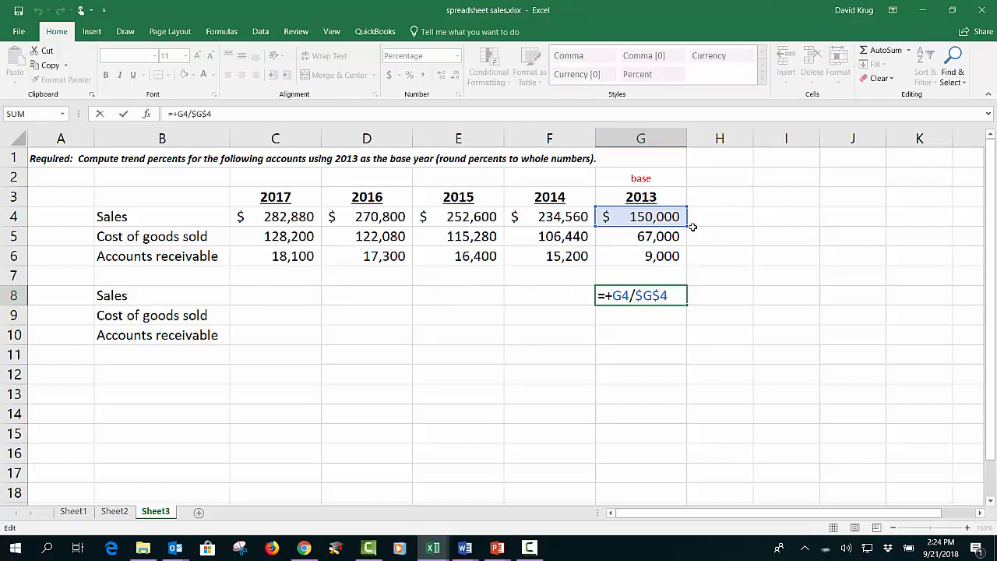
key("BackSpace")
key("Return")
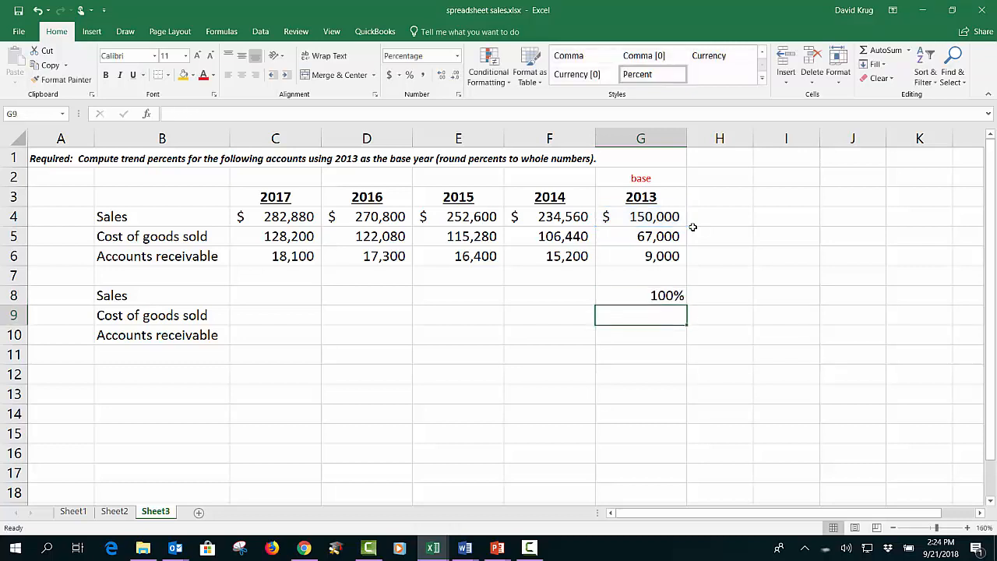
Step: Fill the G8 formula left across C8:F8, then fill row 8 down through rows 9 and 10
left_click(621, 296)
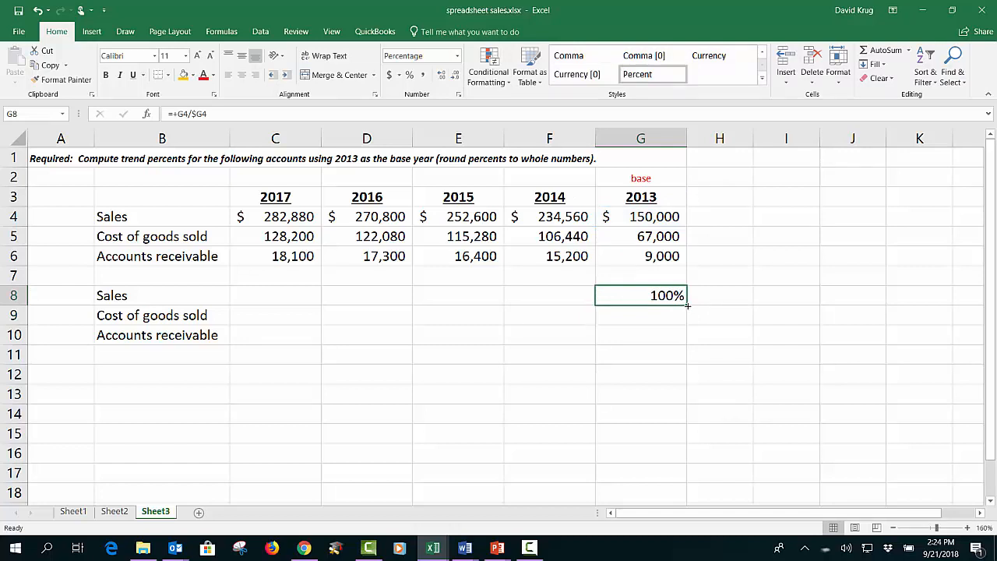
left_click_drag(686, 306, 265, 293)
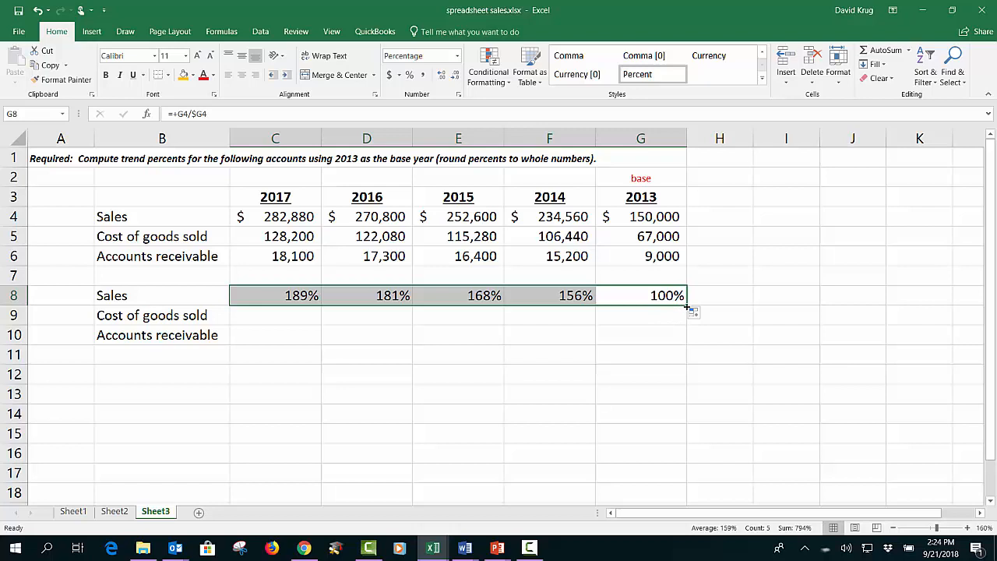
left_click_drag(686, 307, 683, 343)
left_click(759, 411)
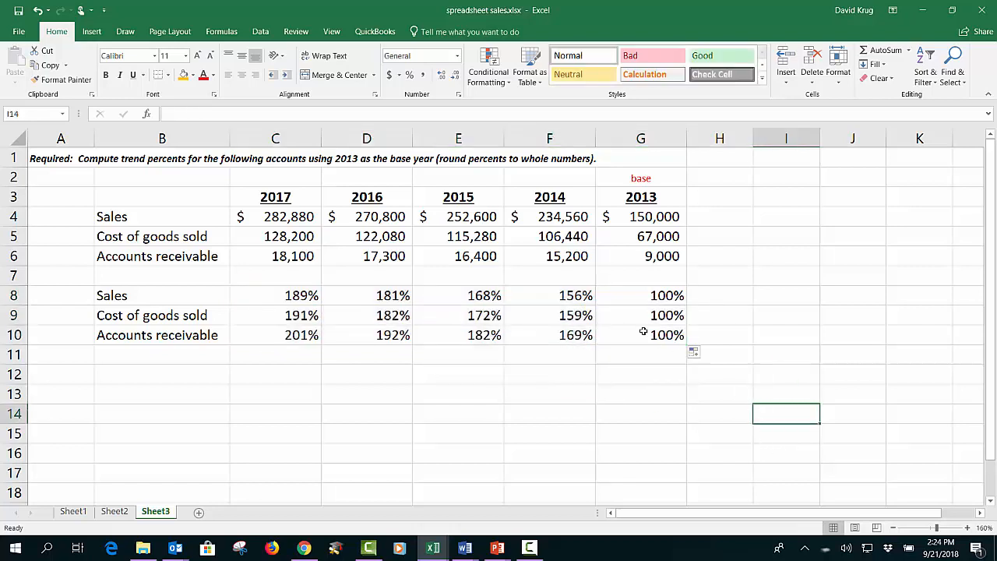
Step: Inspect the formulas in F9 and F10 to check their references to the base-year column
left_click(555, 320)
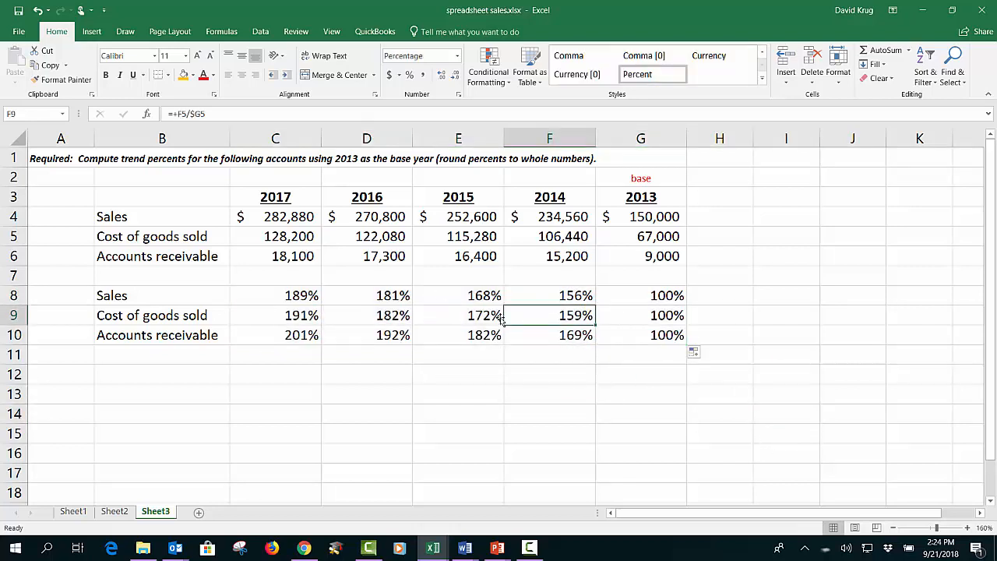
key("F2")
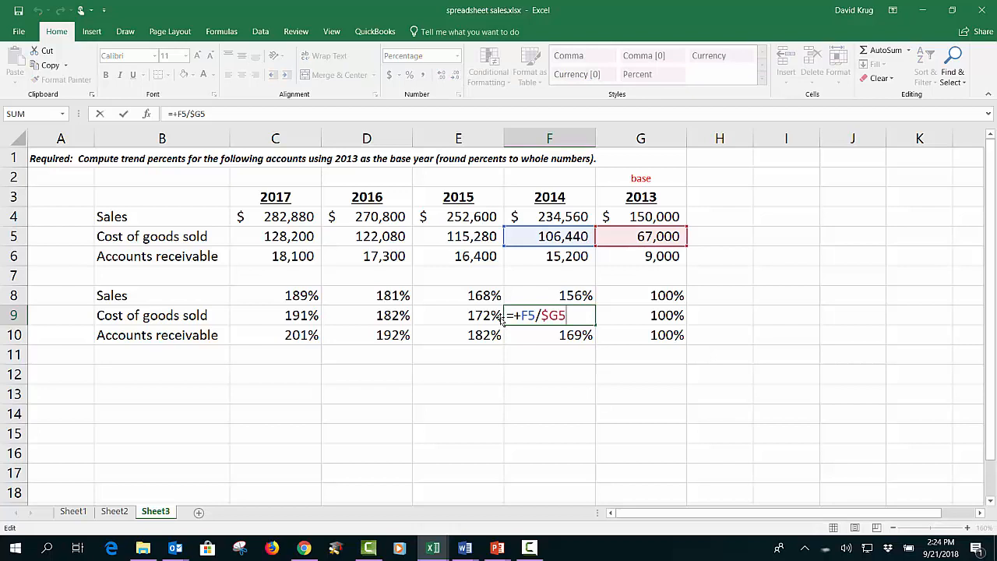
key("ctrl+Return")
key("Down")
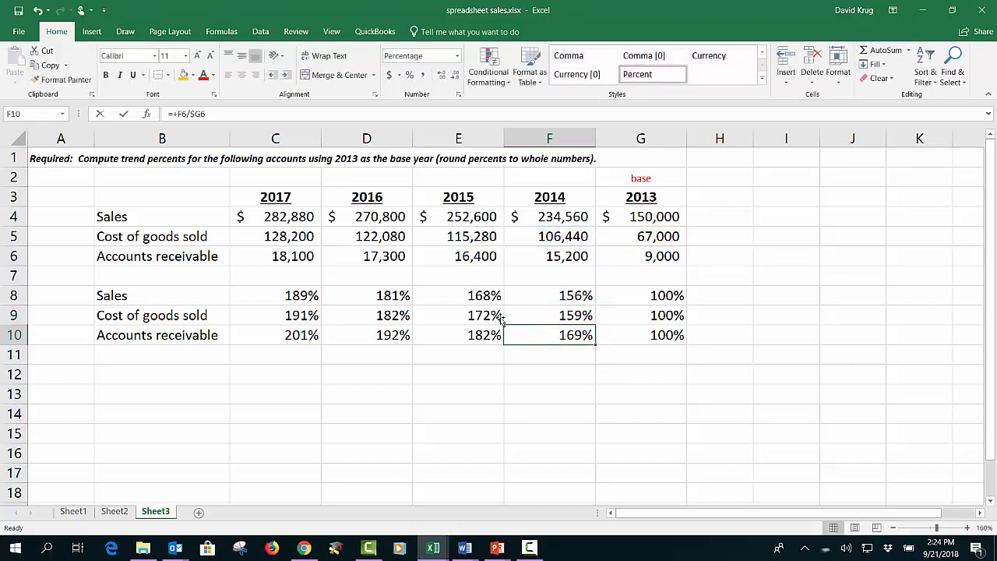
key("F2")
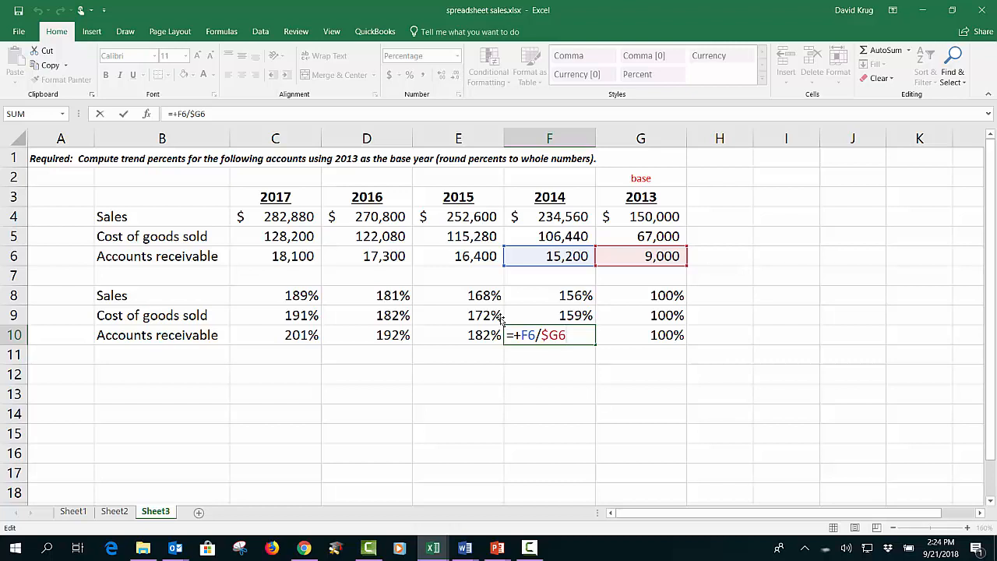
key("ctrl+Return")
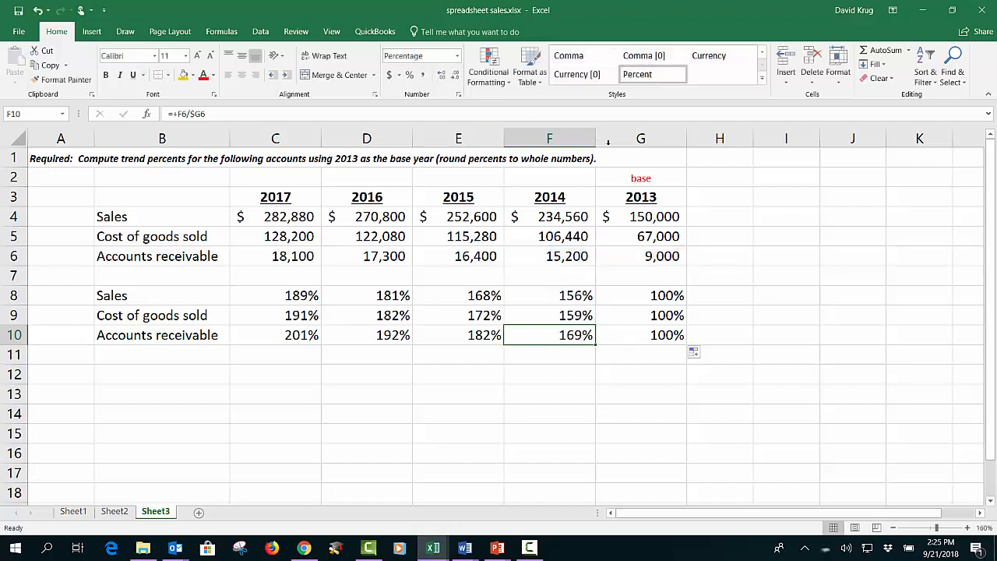
Step: Compare the base-year column and original amounts in B4:G6 with the trend percentages in B8:G10
left_click_drag(618, 158, 631, 436)
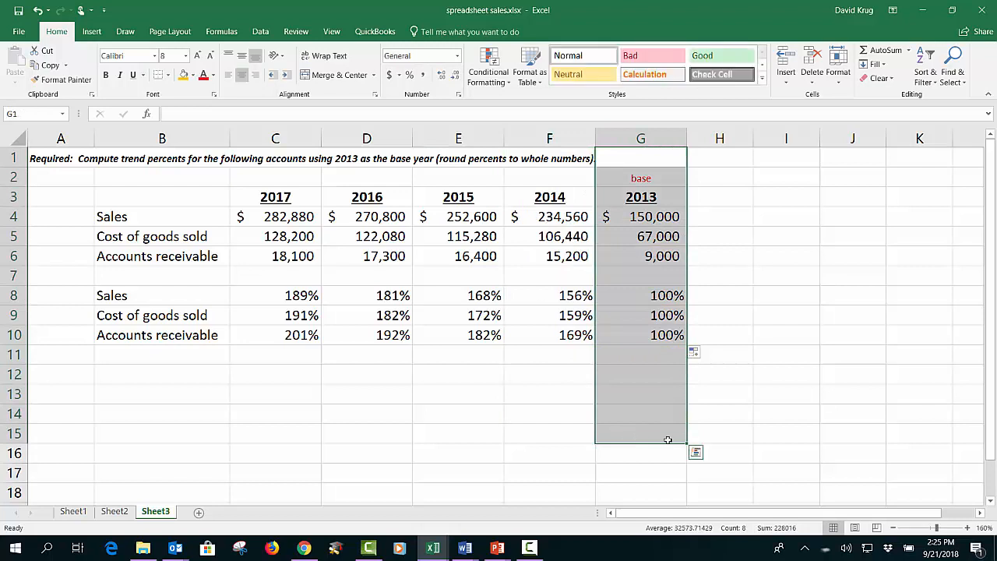
left_click(785, 356)
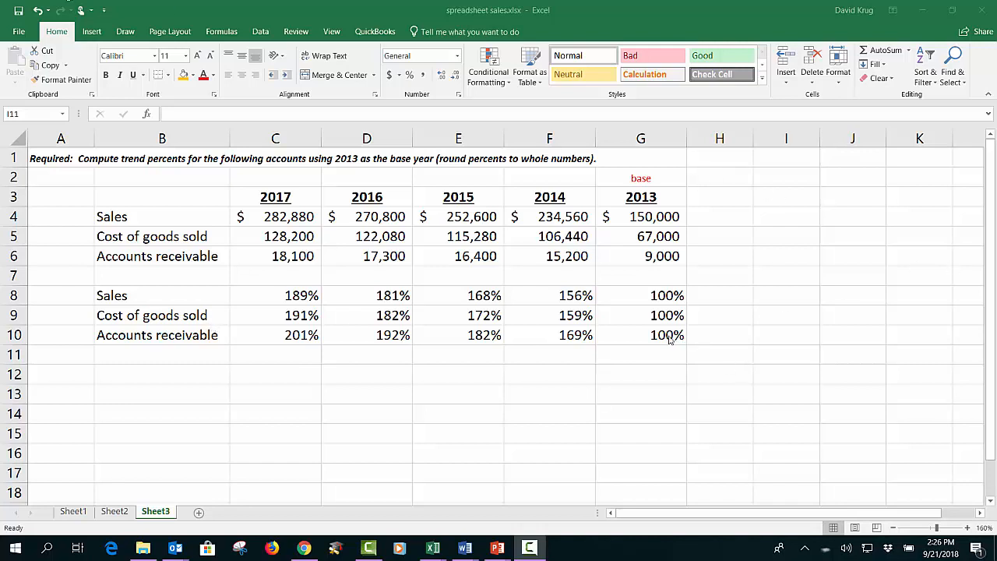
left_click_drag(671, 336, 263, 328)
left_click(366, 381)
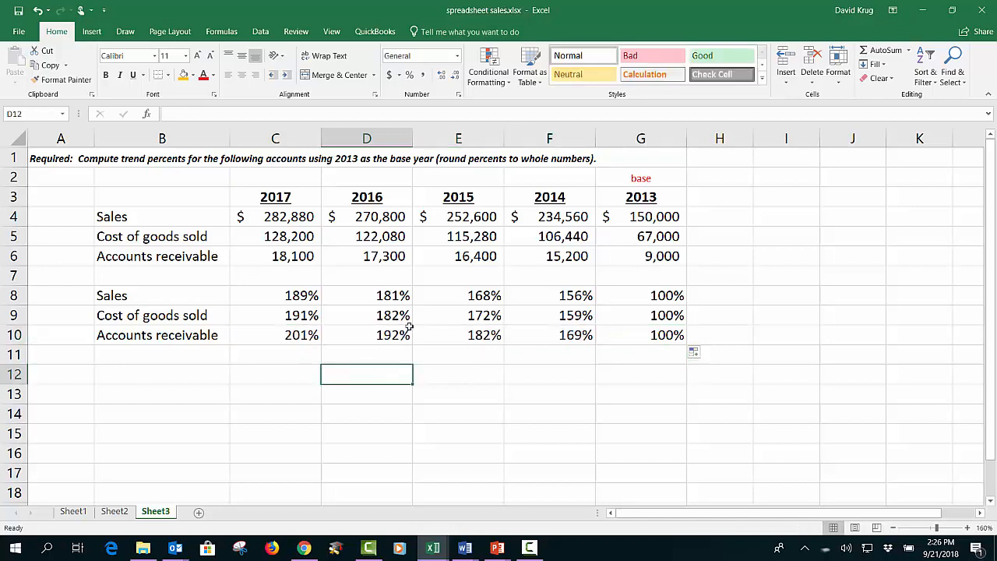
left_click_drag(116, 208, 662, 260)
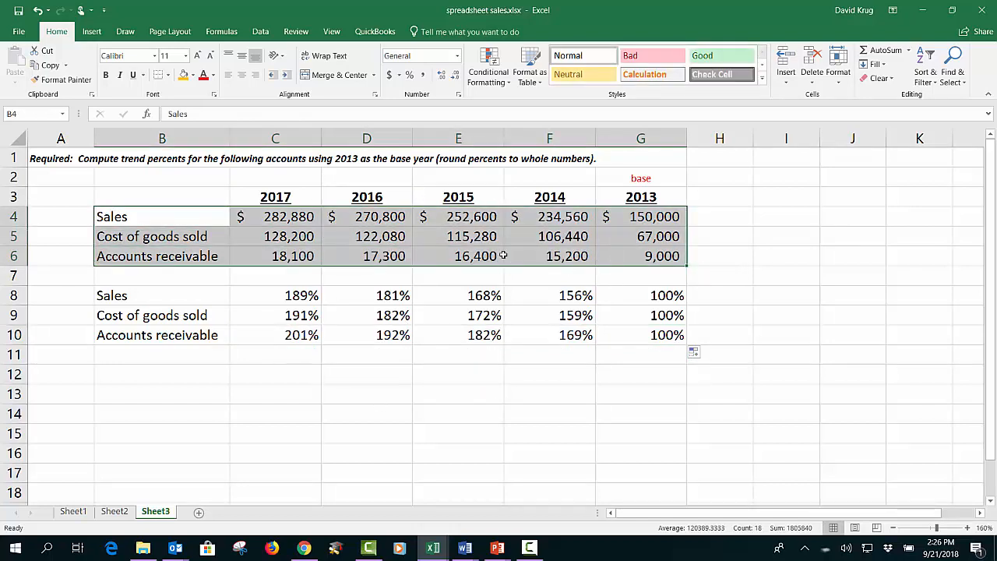
left_click(131, 295)
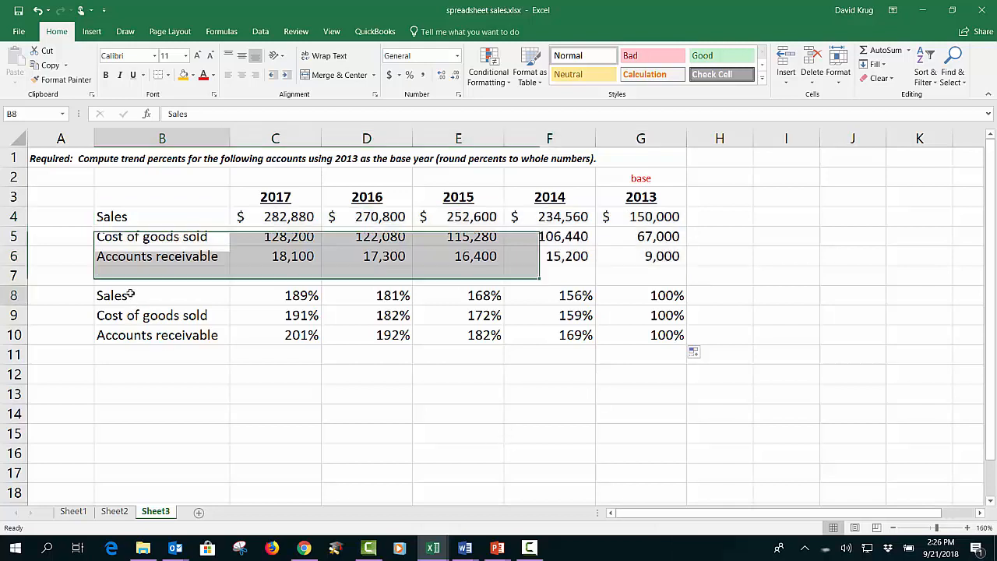
left_click_drag(131, 295, 625, 335)
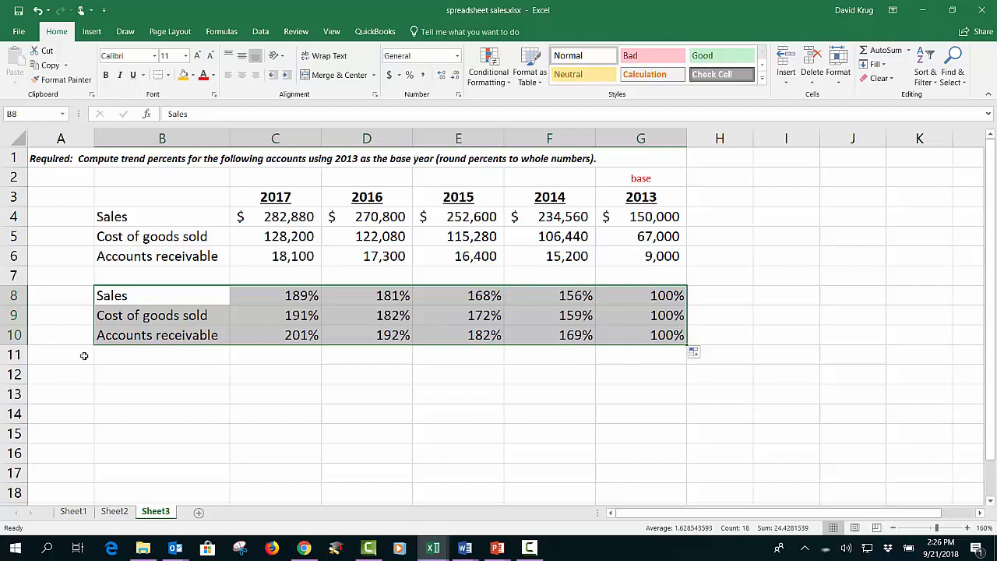
left_click_drag(71, 317, 145, 335)
left_click(247, 397)
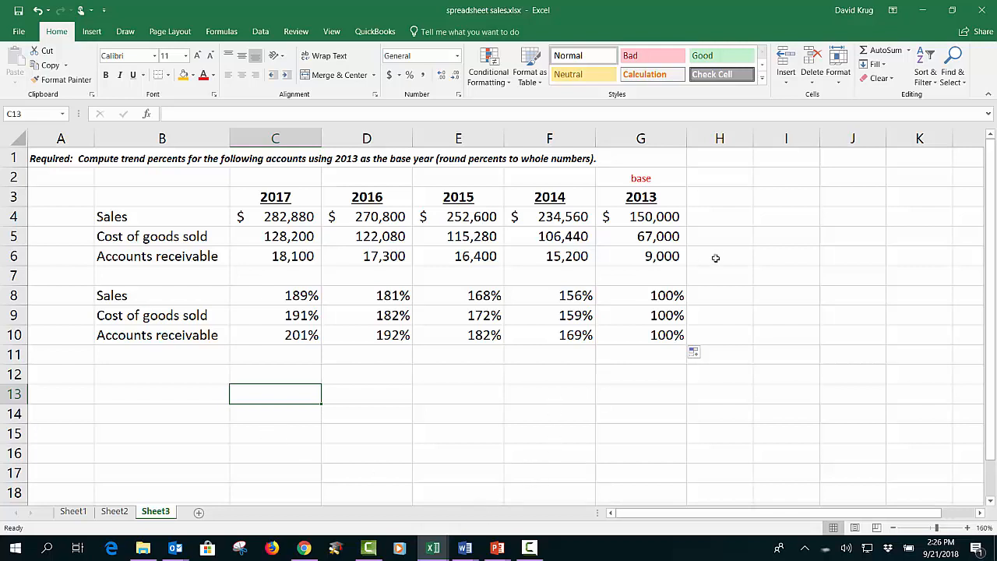
Step: Review the G8 formula once more without changing it
left_click(658, 297)
double_click(666, 300)
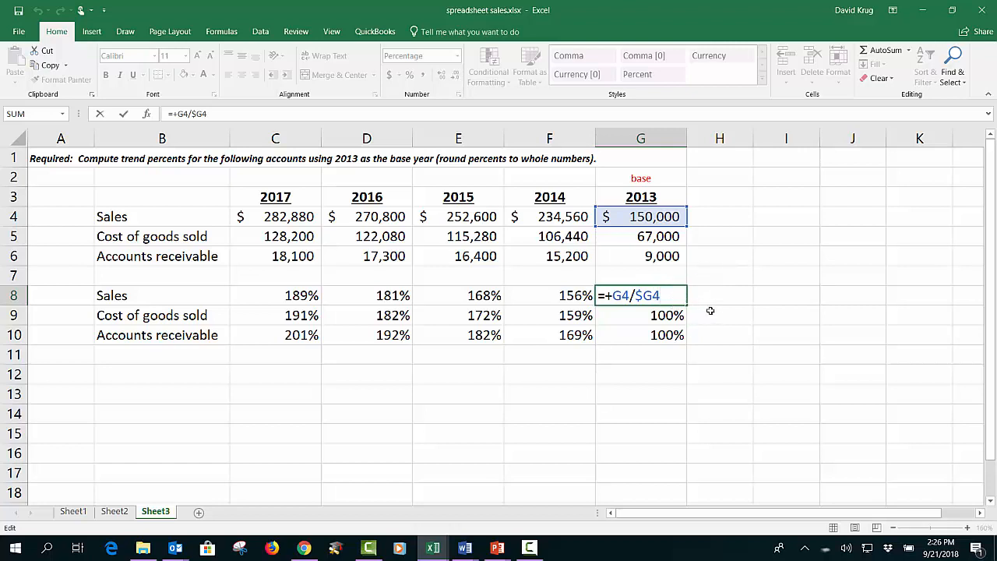
key("ctrl+Return")
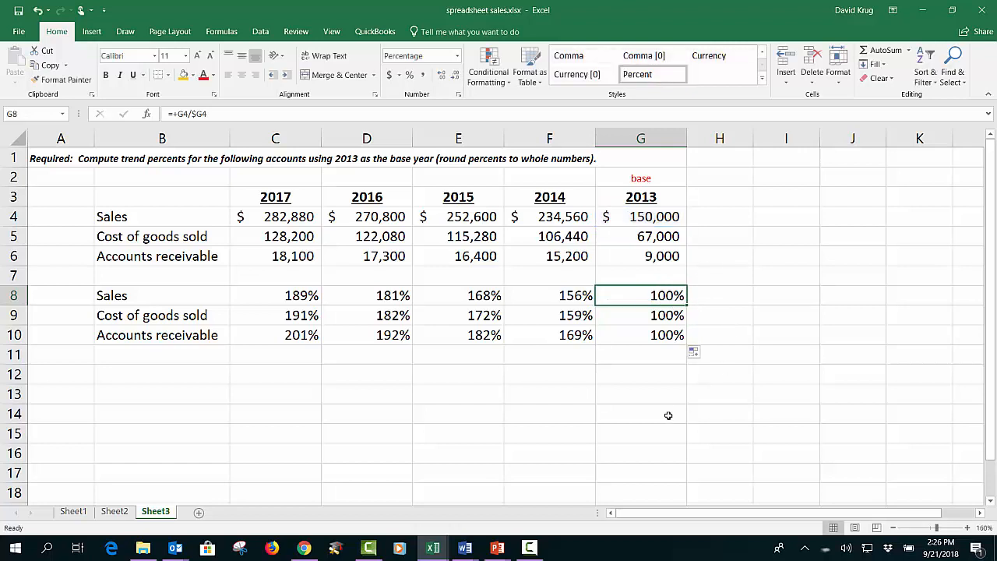